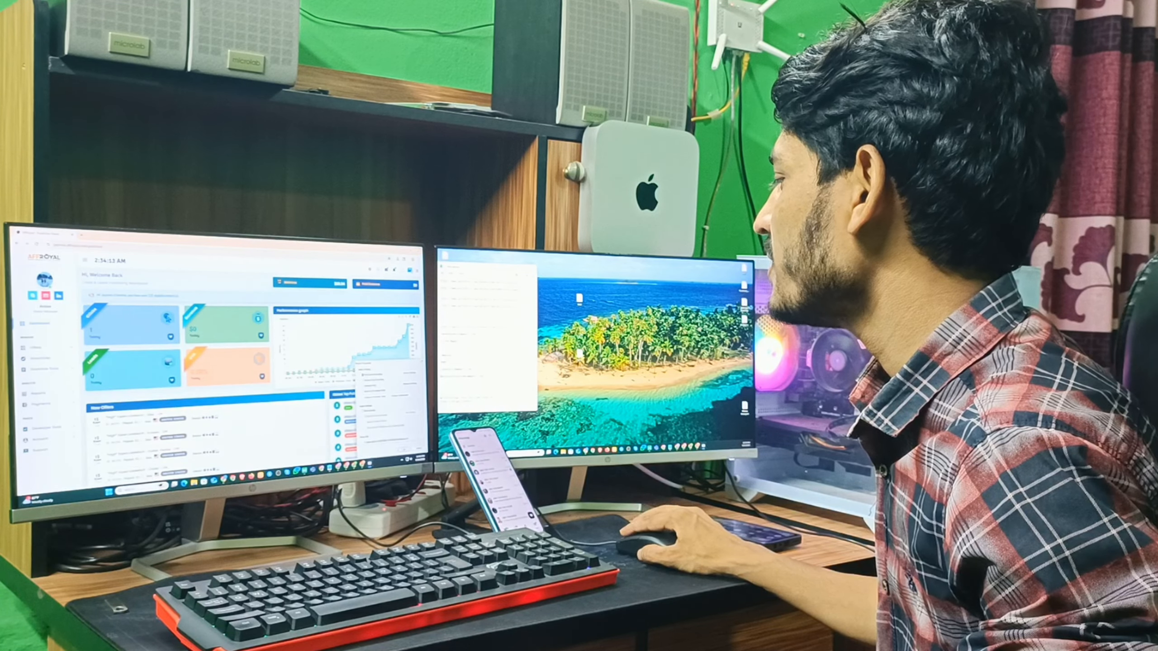
Start the screen recording countdown with the Affroyal dashboard showing on the left monitor.
click(395, 450)
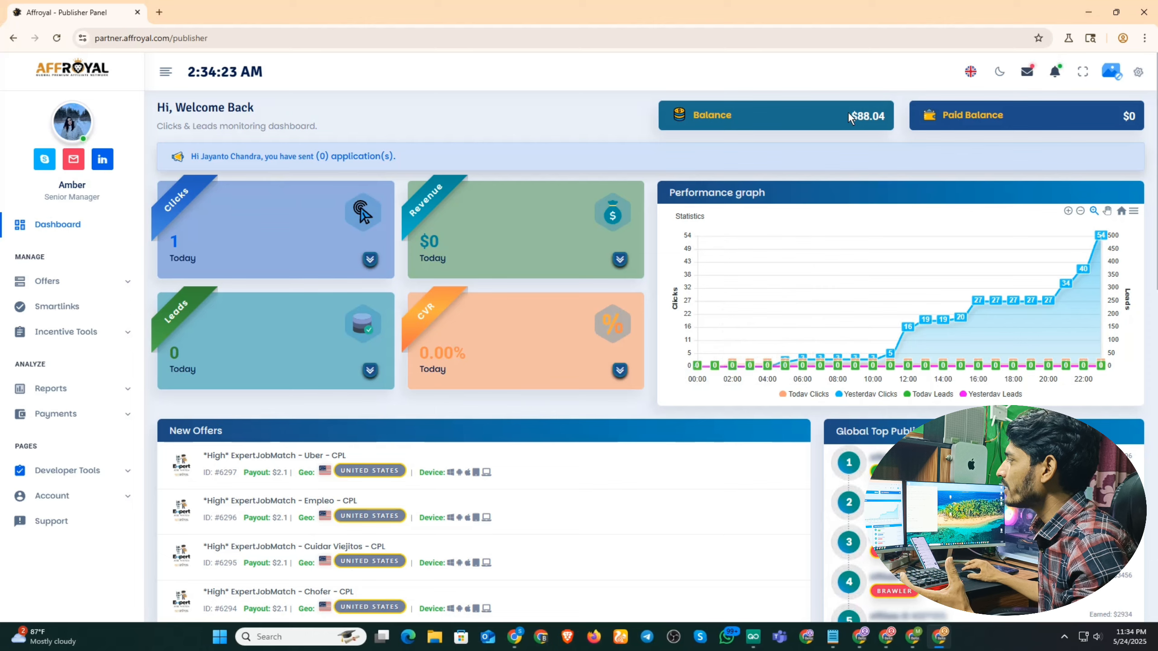
drag(850, 119, 884, 123)
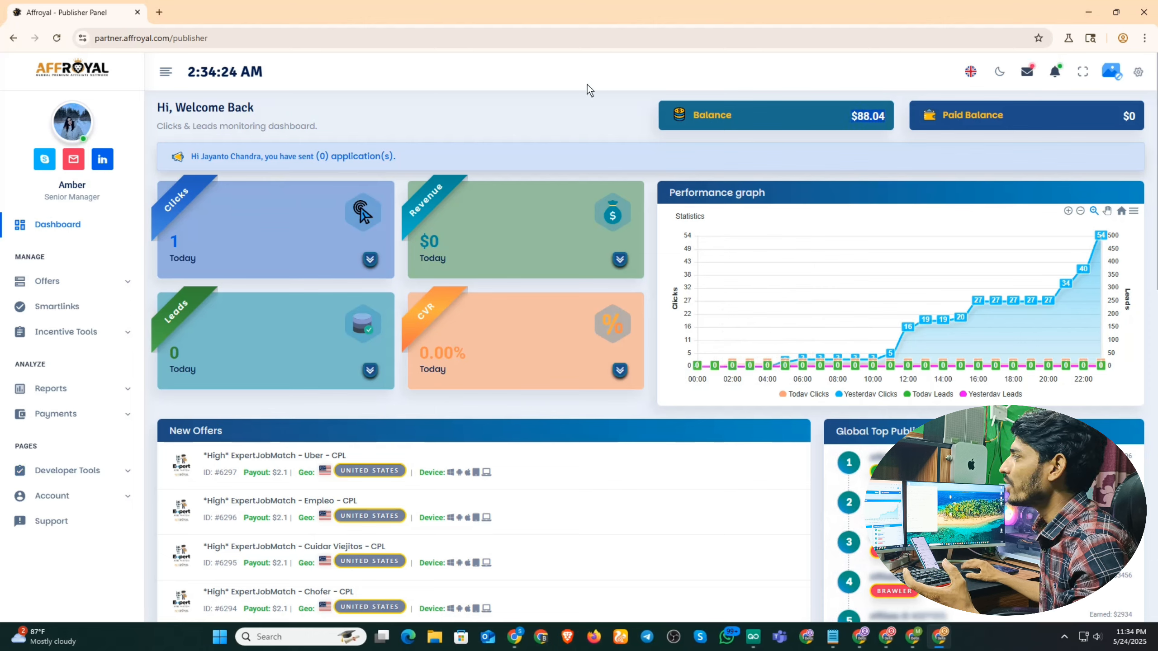
click(570, 80)
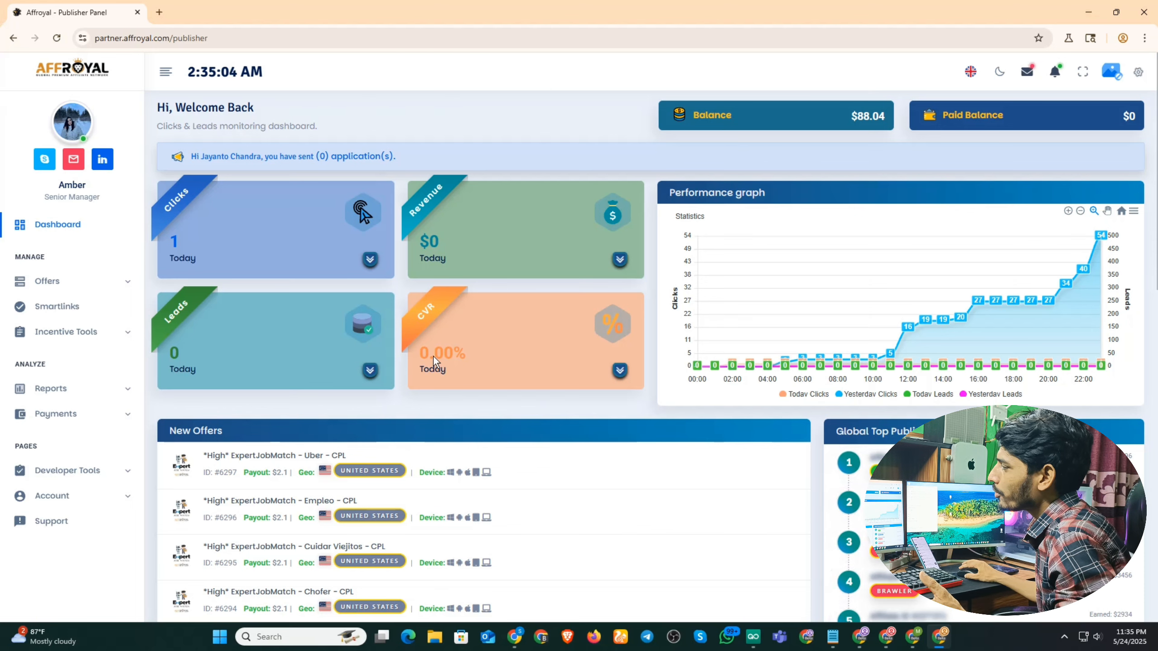
Open Payment Setup and make the saved Address details editable without a separate payment country.
click(74, 414)
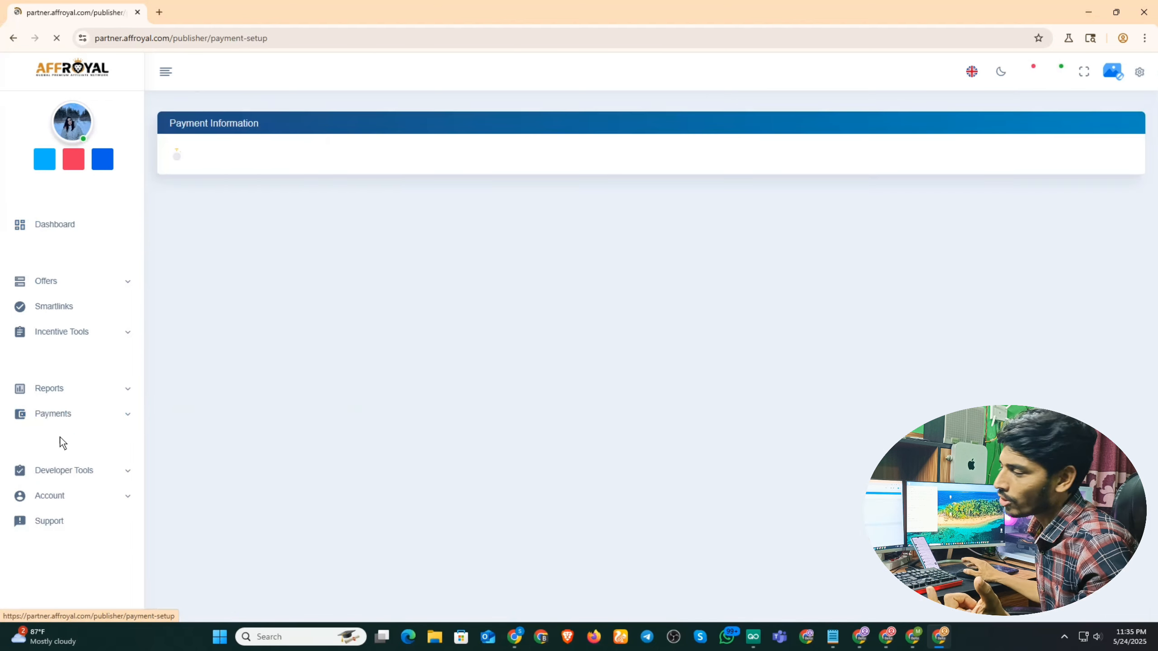
scroll(383, 420, down, 1)
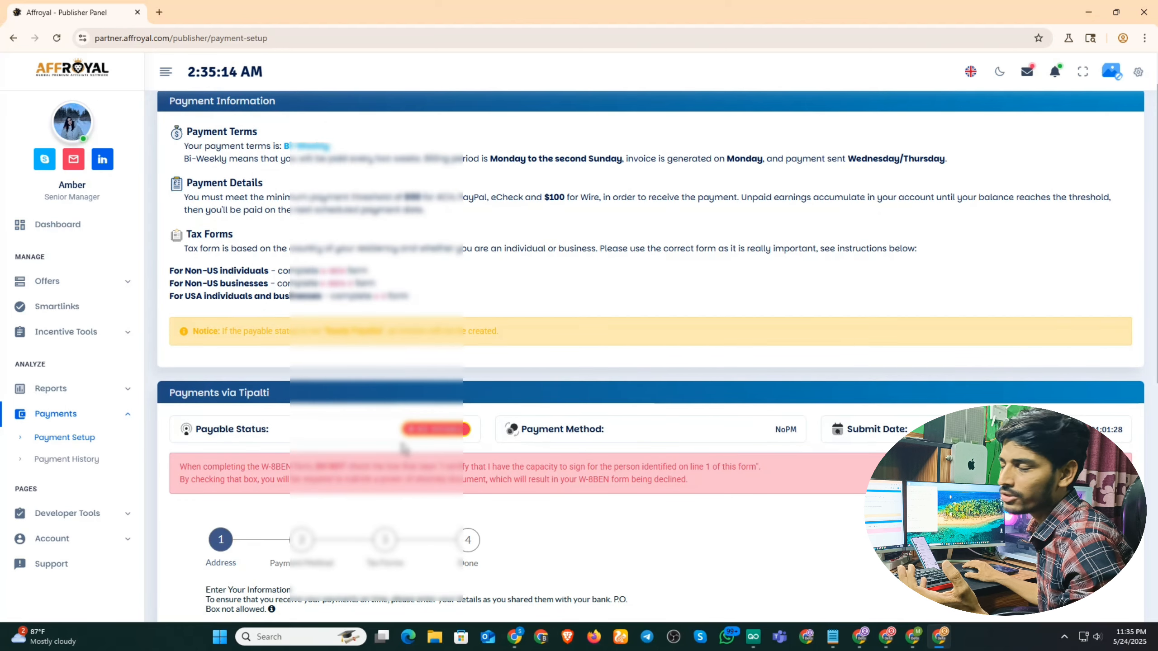
scroll(404, 449, down, 10)
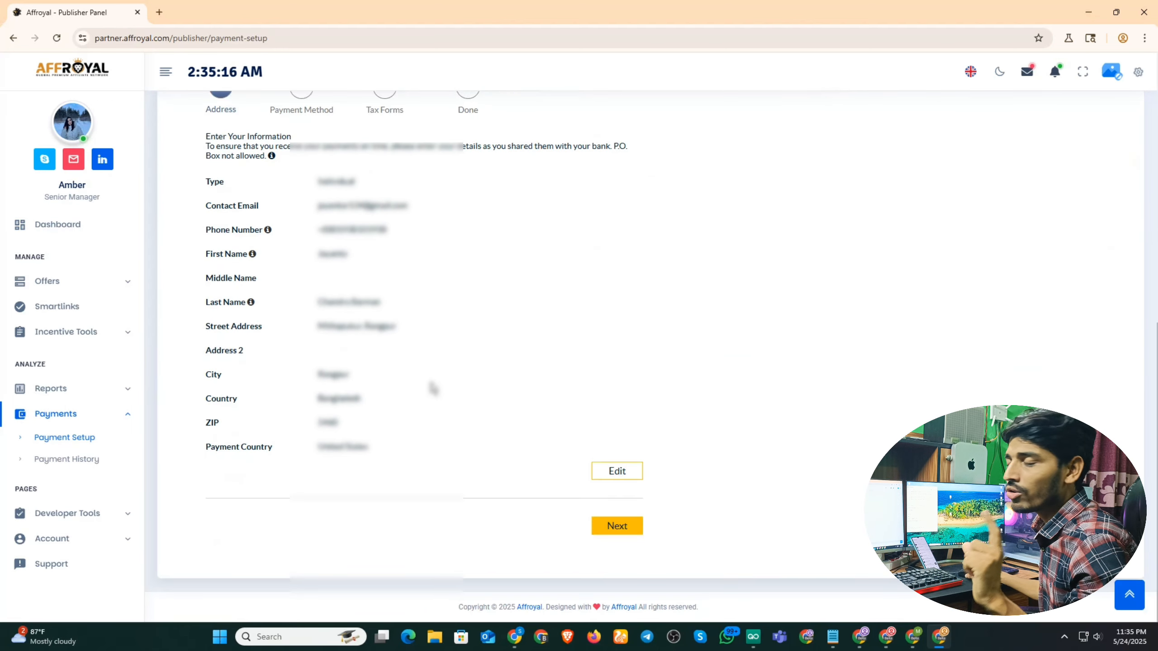
click(615, 471)
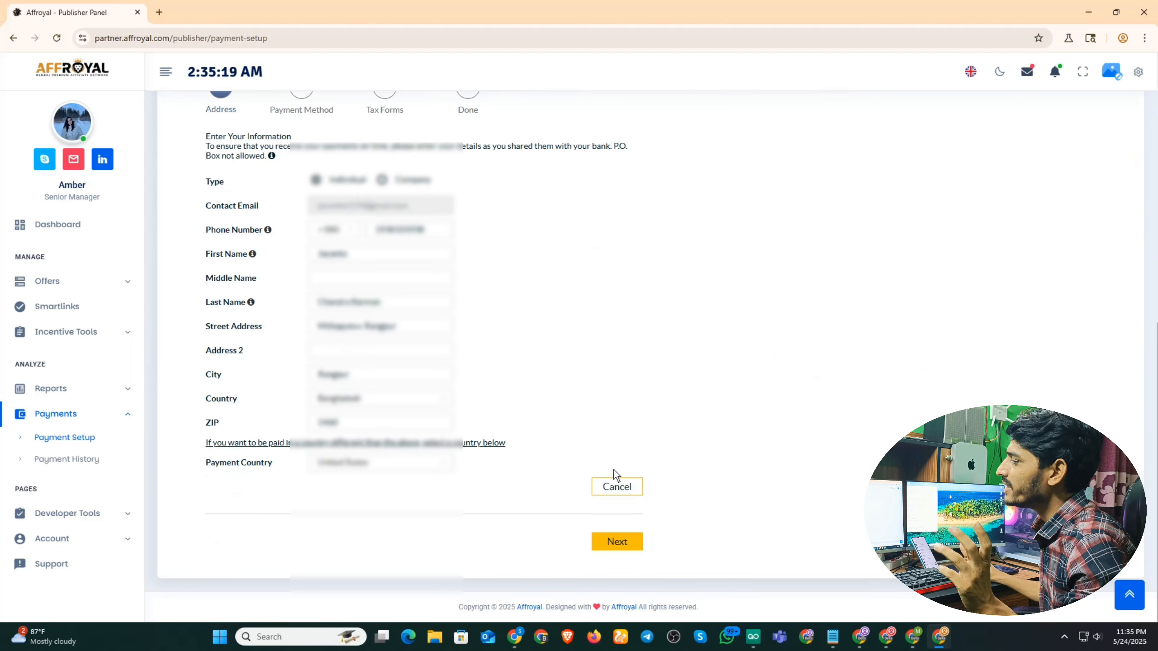
click(287, 445)
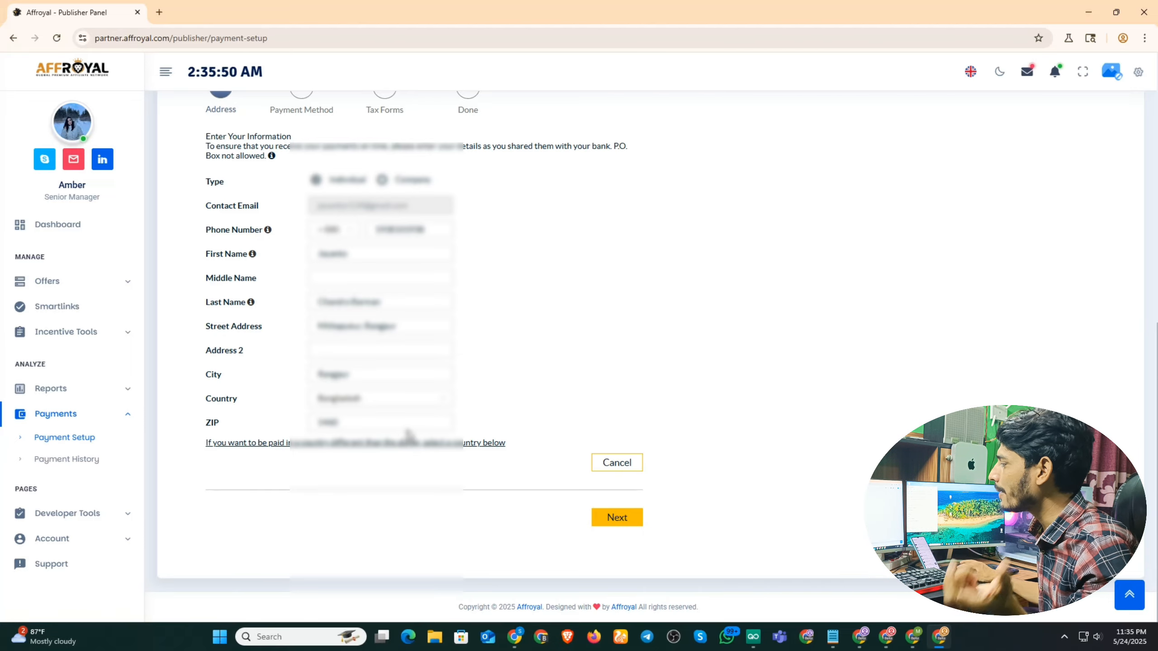
Bring the other browser window forward and switch to the Wise account home.
click(515, 638)
scroll(610, 305, down, 4)
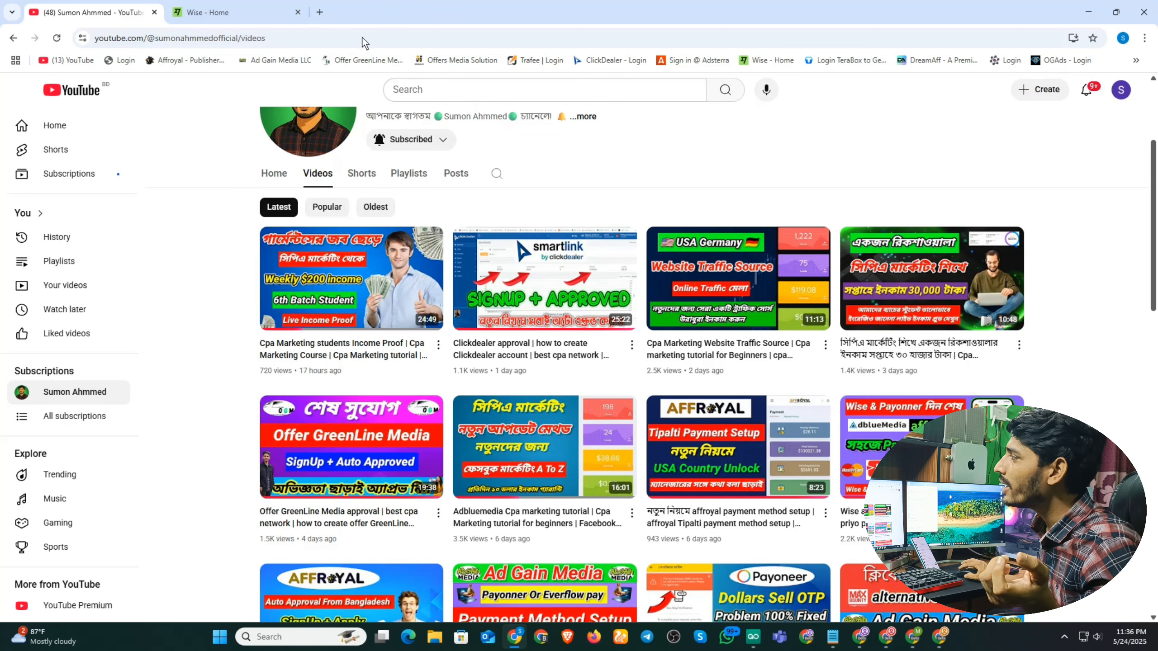
click(218, 8)
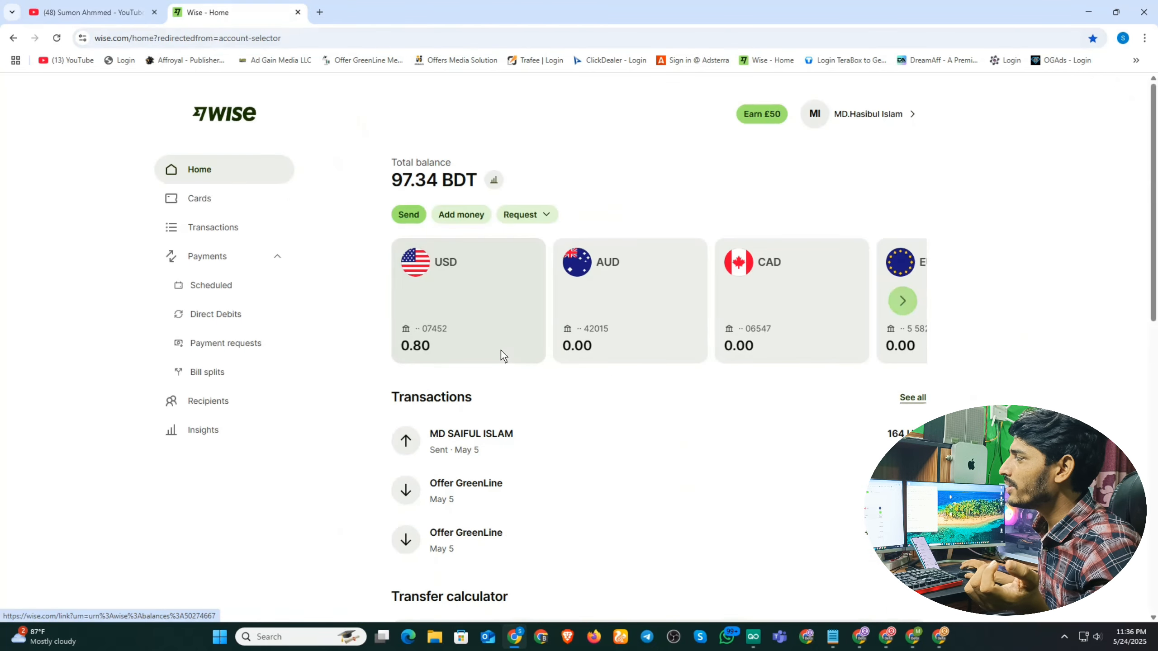
scroll(501, 350, down, 2)
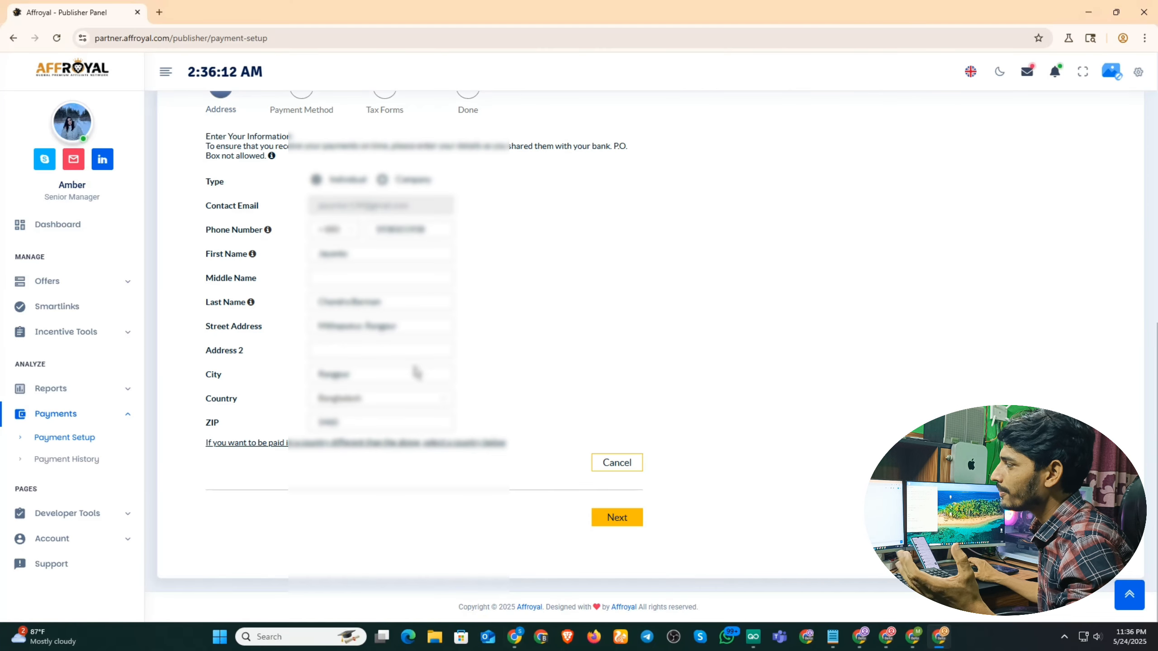
Select the existing First Name value in the Address form so it can be replaced.
scroll(412, 369, up, 1)
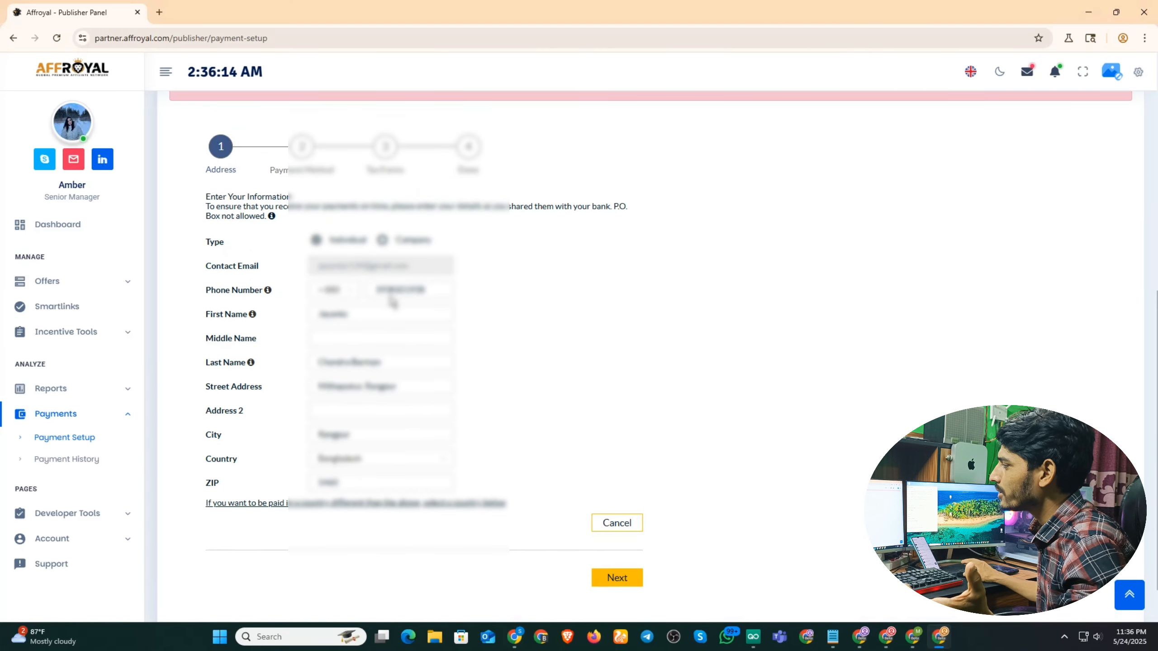
scroll(515, 397, down, 1)
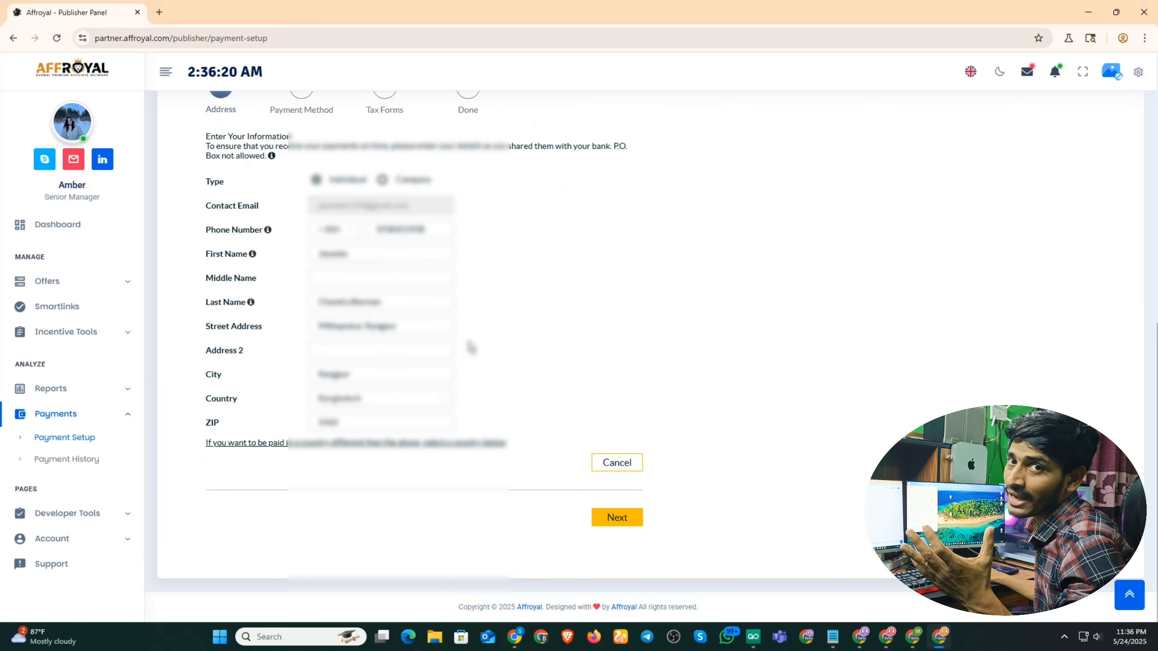
scroll(474, 353, up, 1)
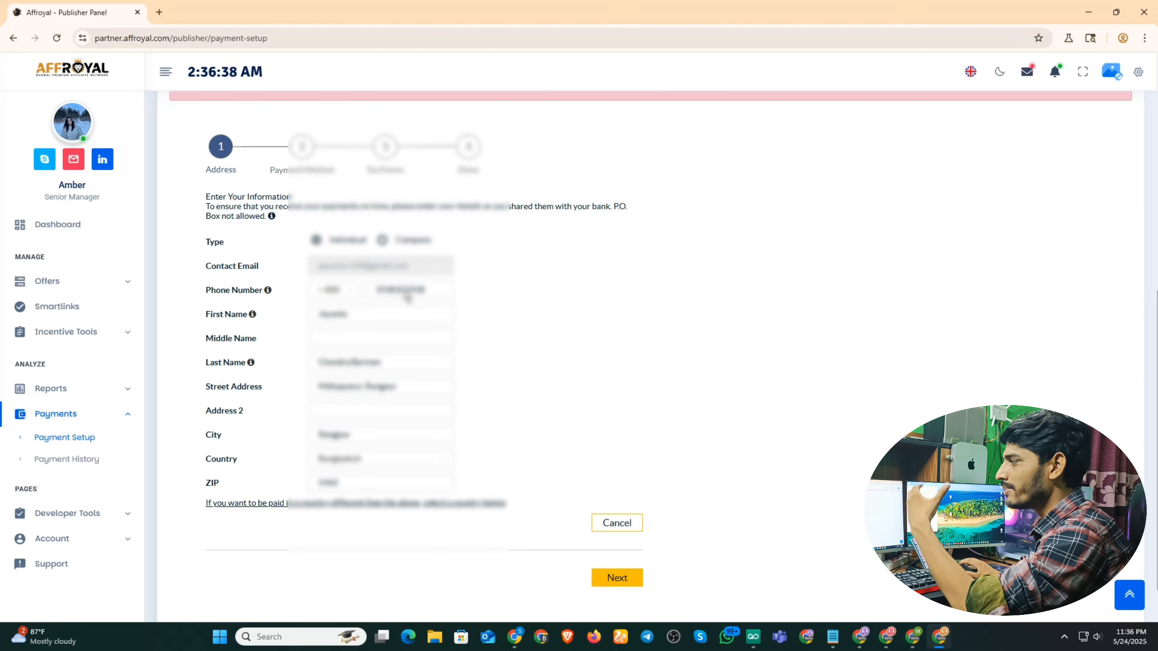
click(346, 319)
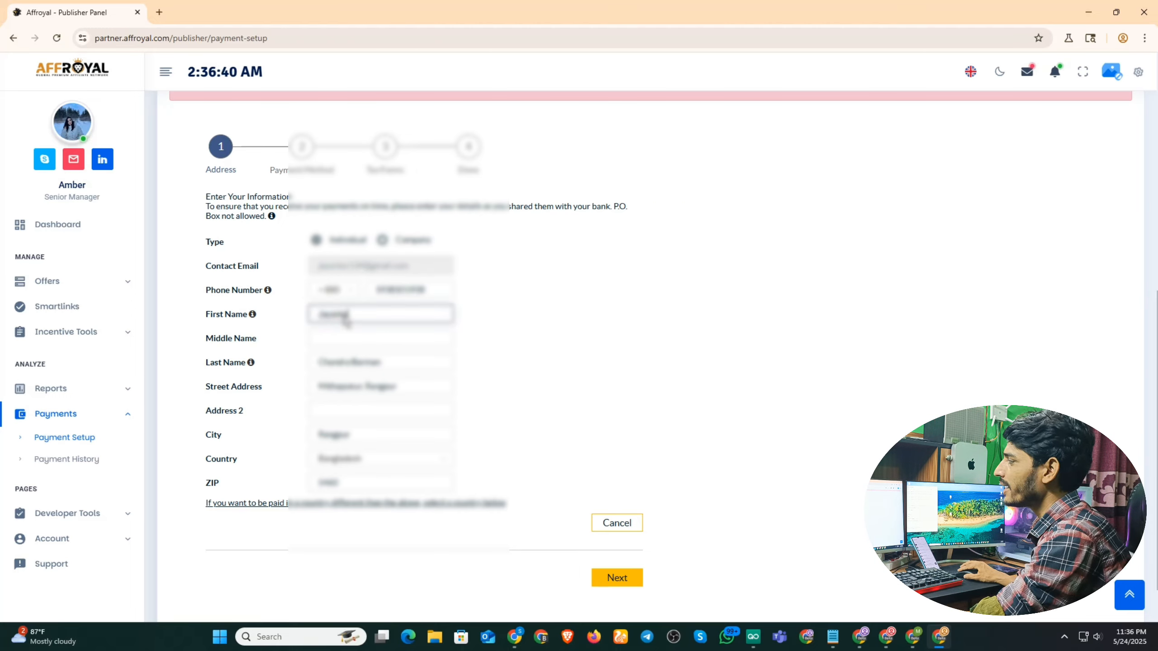
double_click(345, 320)
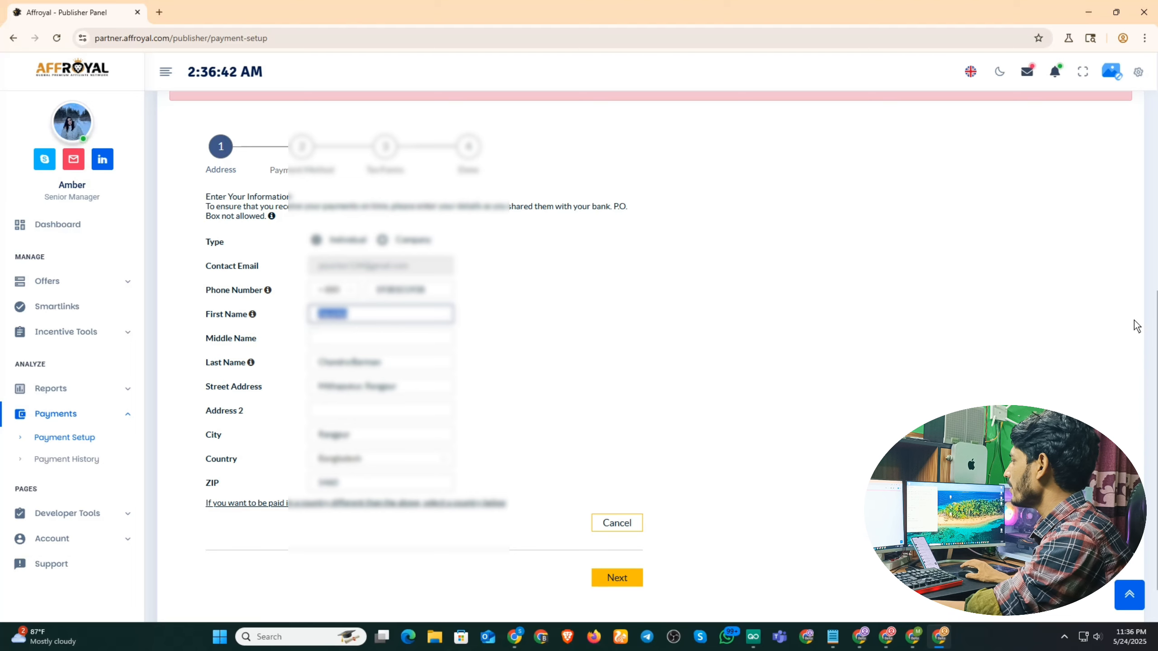
Copy the account holder's name from Wise's USD account details, then return to Affroyal.
click(514, 643)
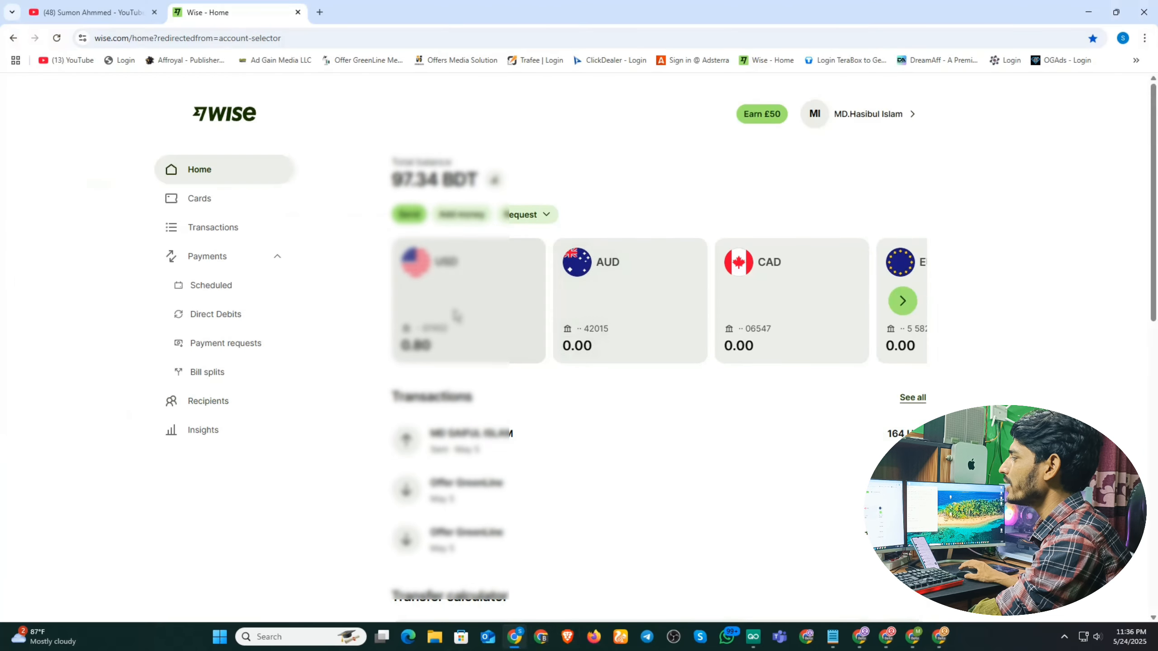
click(474, 280)
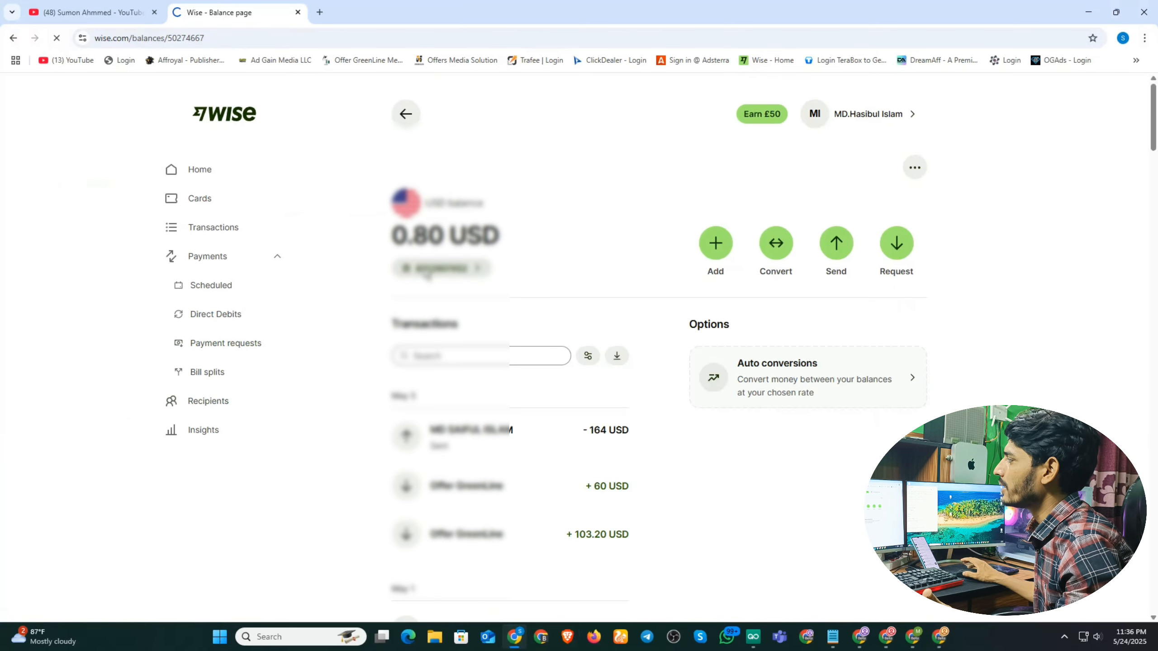
scroll(592, 326, down, 1)
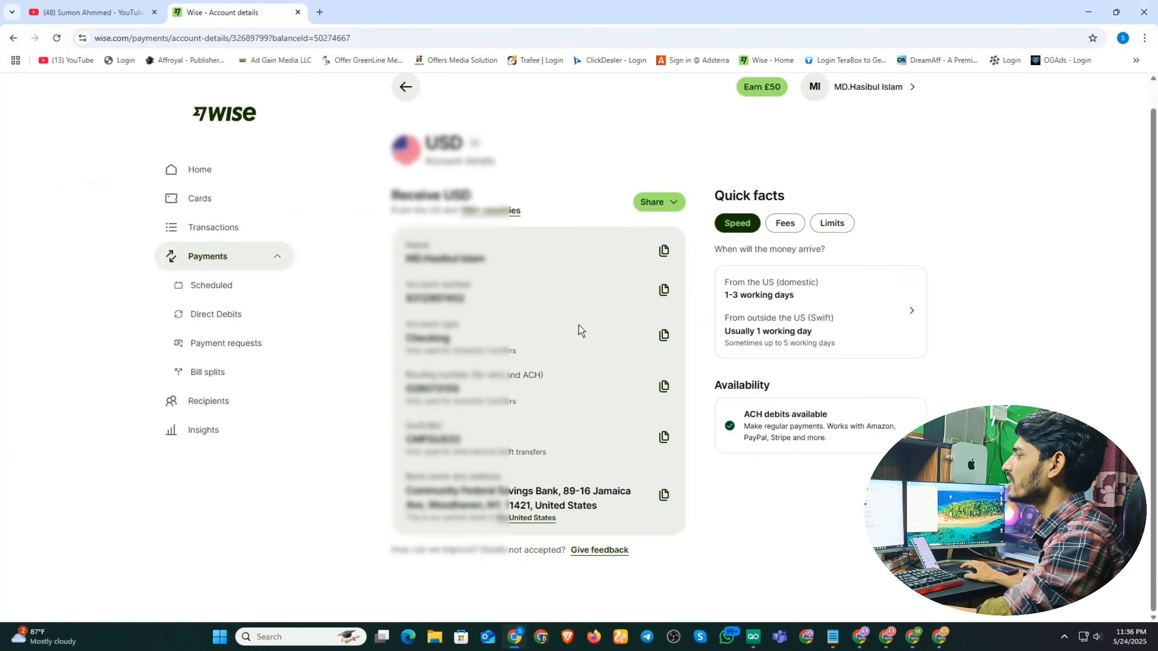
click(665, 255)
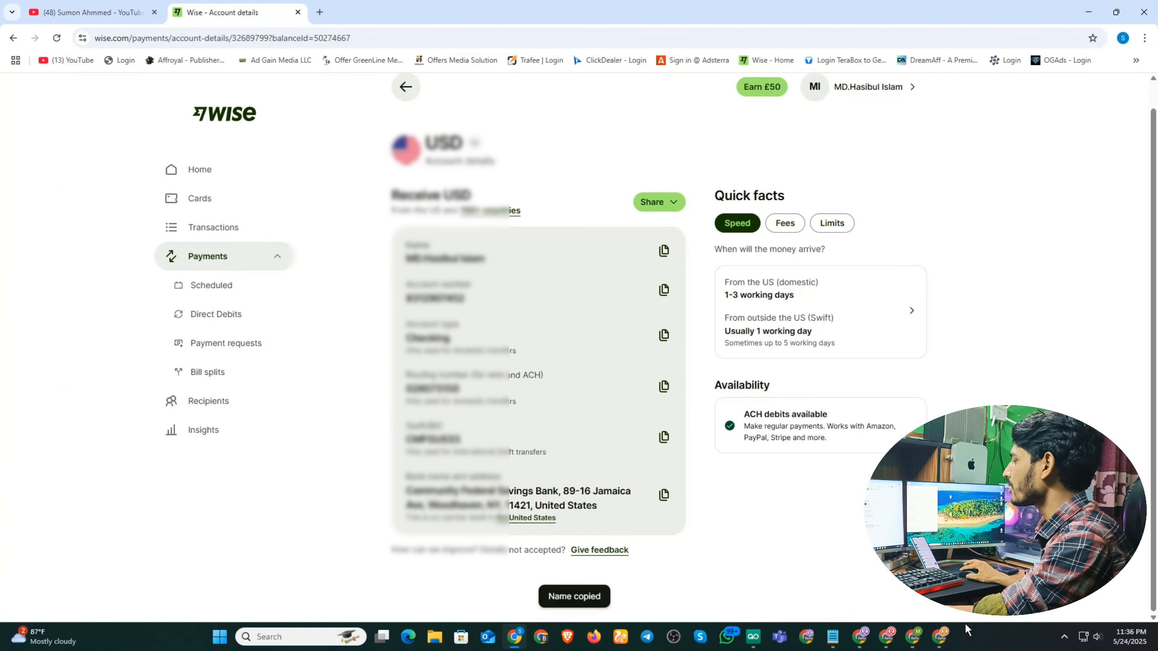
click(942, 639)
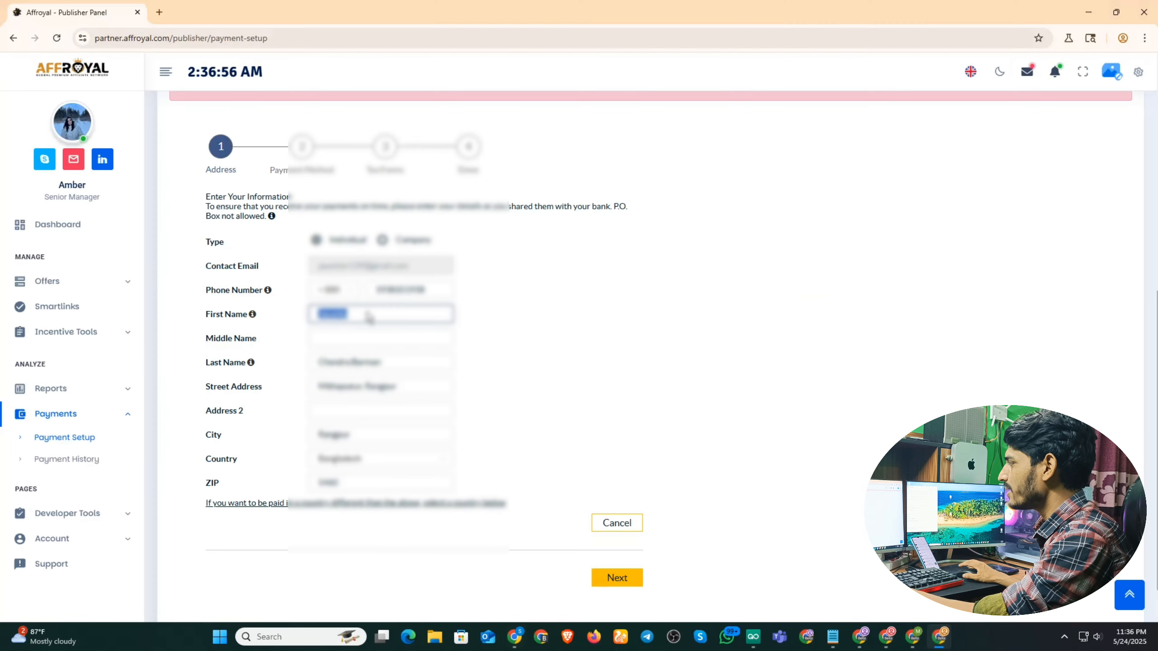
Replace the First Name with the copied Wise name and enter the payee's last name.
key(ctrl+v)
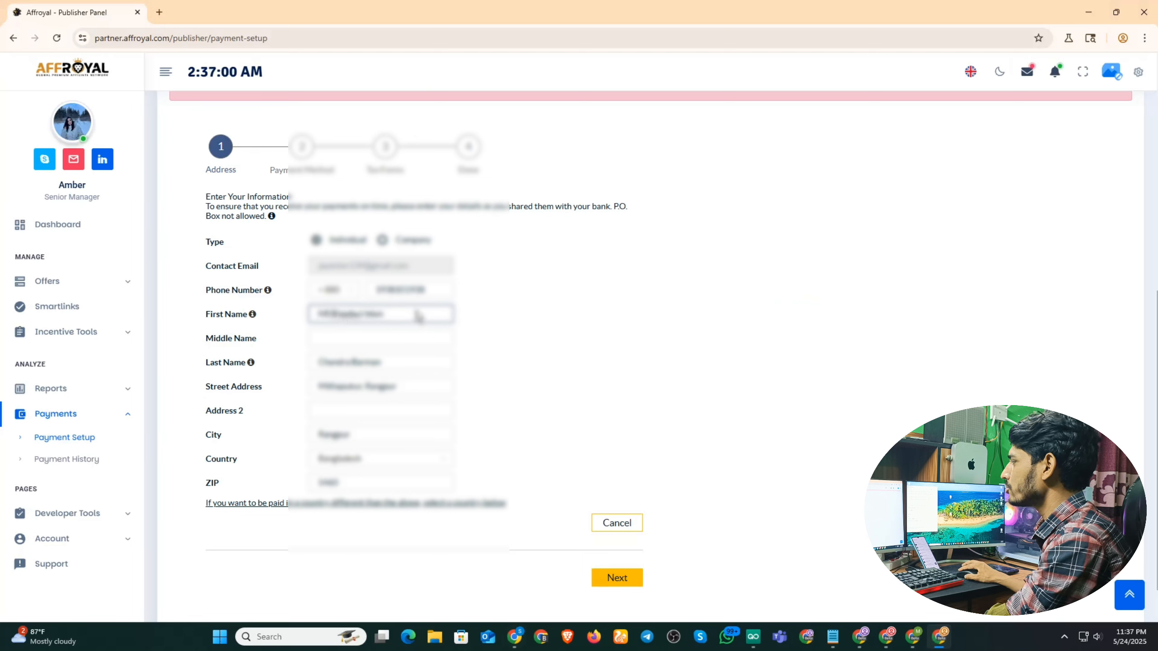
drag(417, 316, 365, 319)
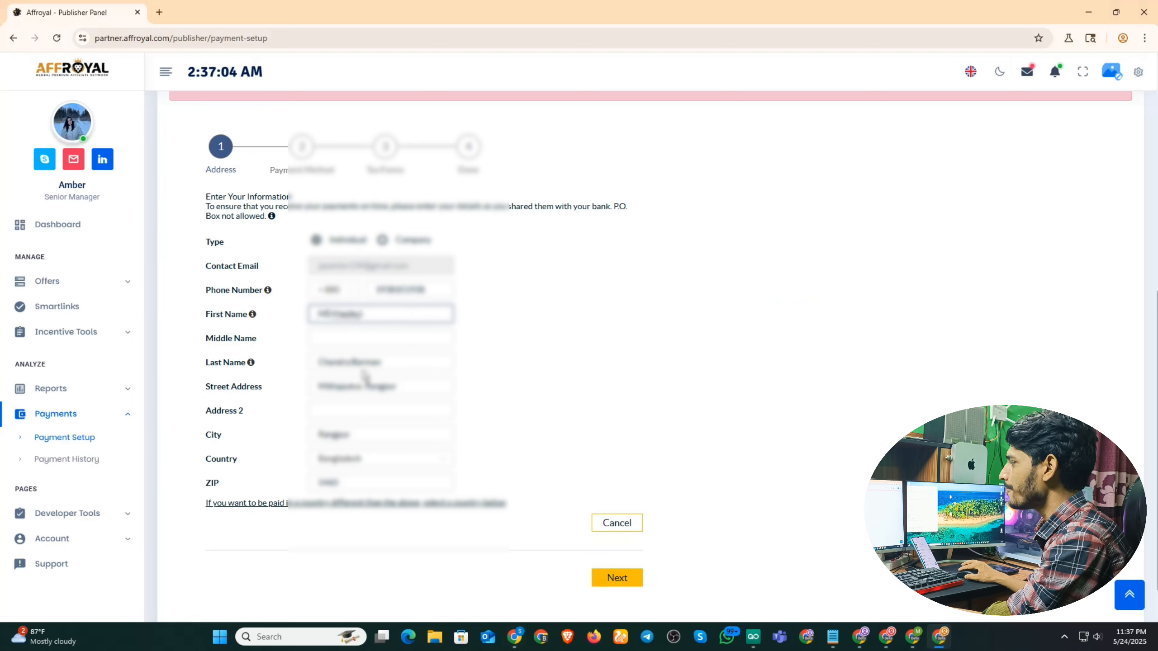
drag(411, 369, 222, 367)
text(Islam)
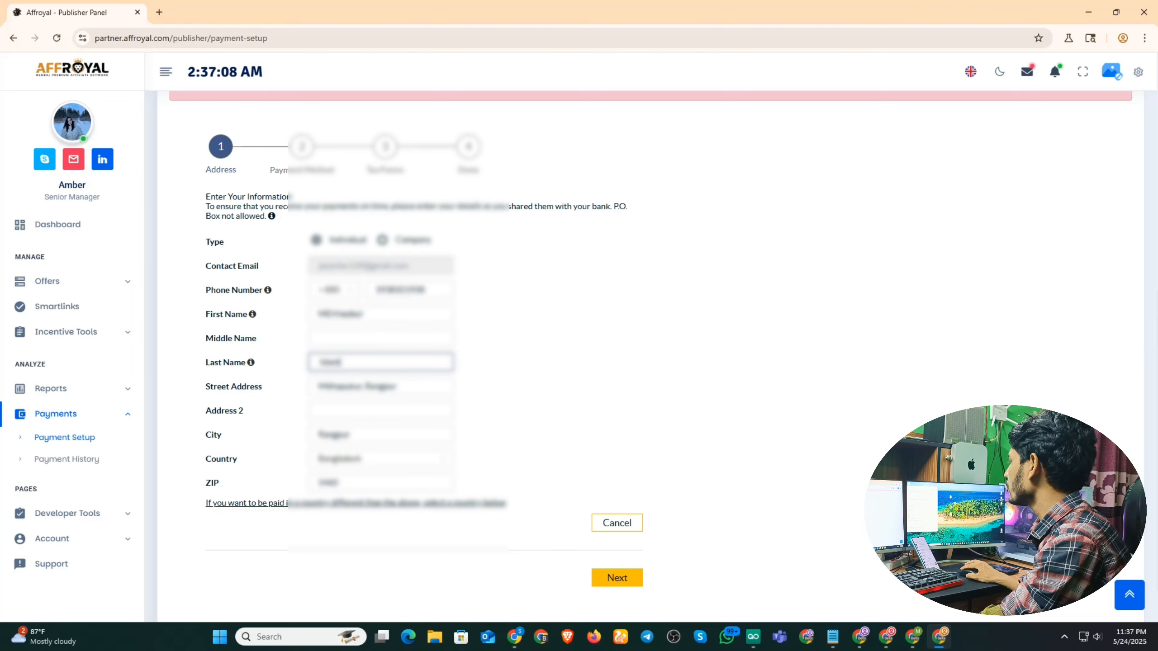
Replace the old Street Address and City with the payee's new address details.
key(alt+Tab)
click(401, 388)
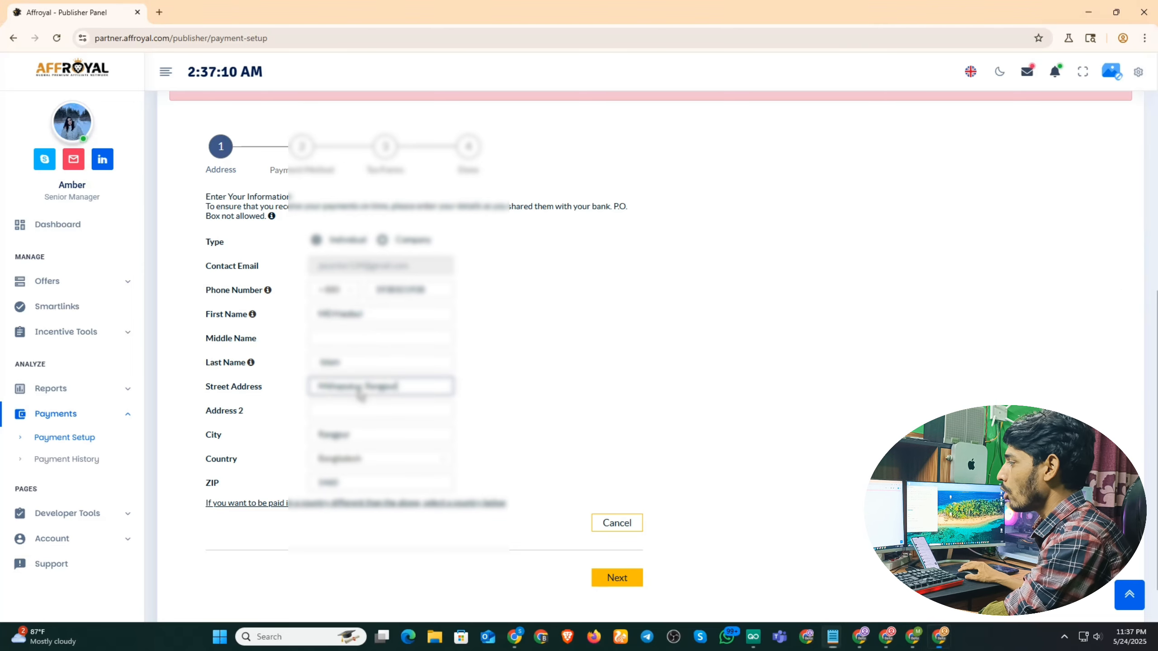
drag(402, 389, 283, 389)
key(ctrl+v)
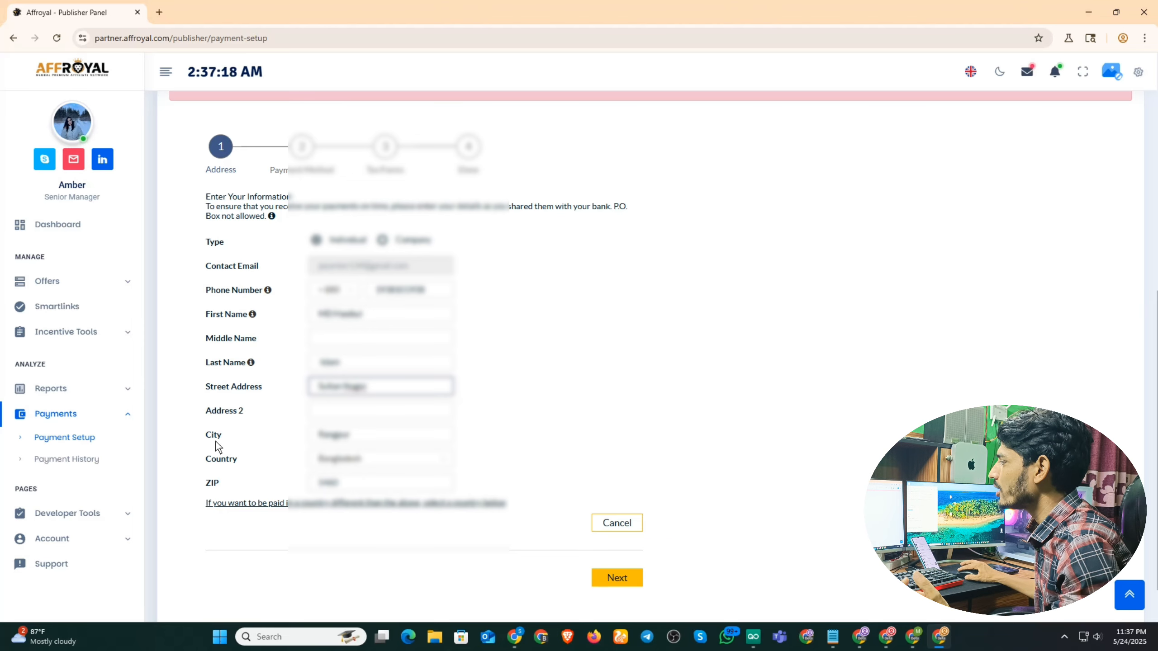
click(1100, 327)
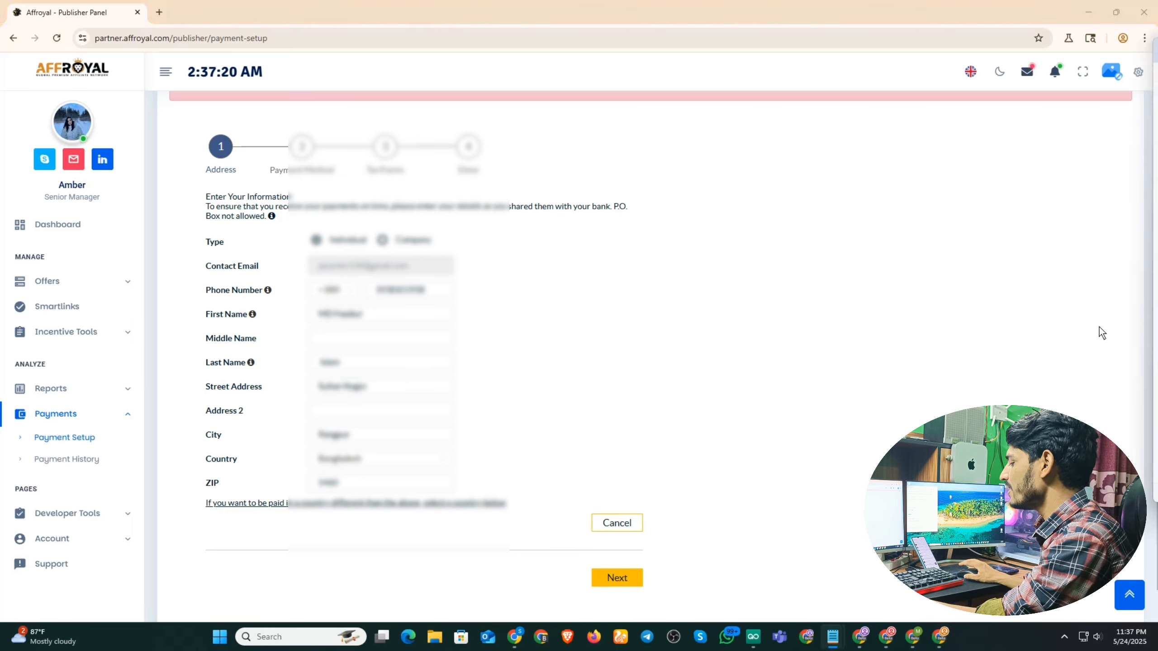
drag(365, 440, 277, 440)
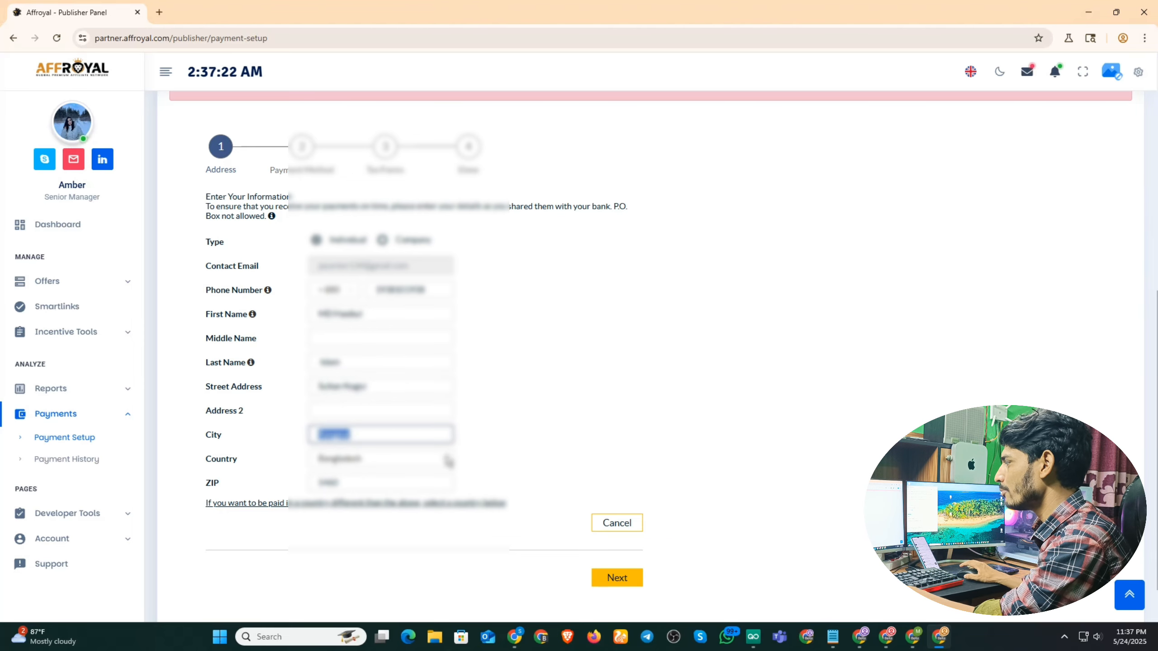
text(Jamalpur)
Set the country to Bangladesh, keep the ZIP, and add United States as payment country.
click(420, 463)
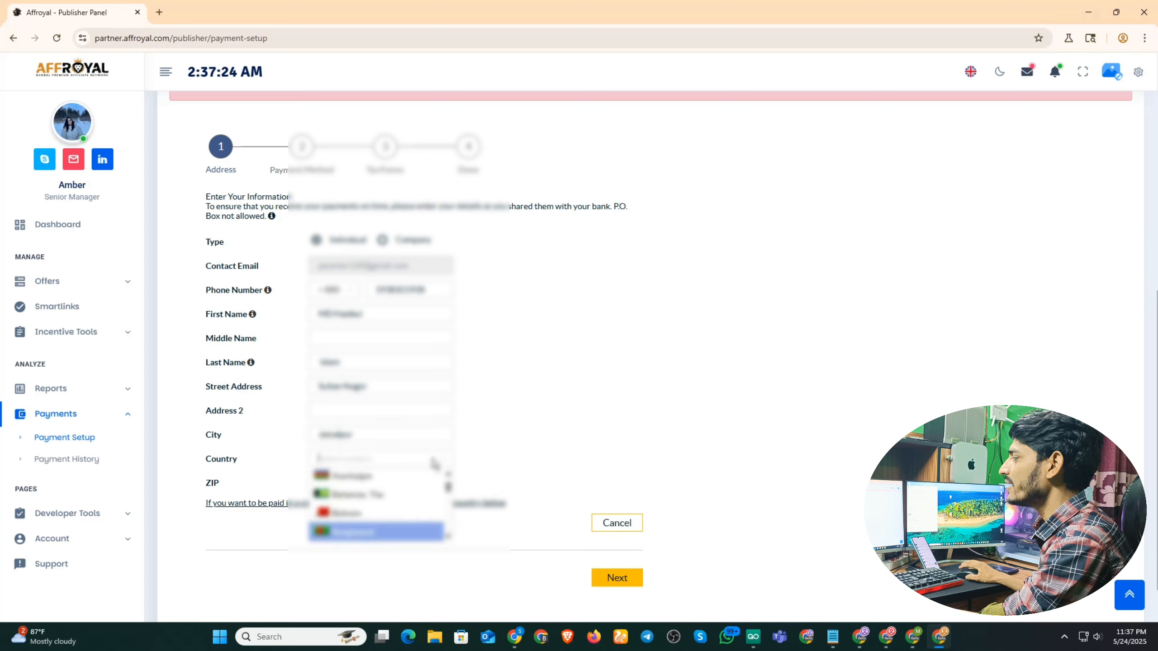
click(359, 536)
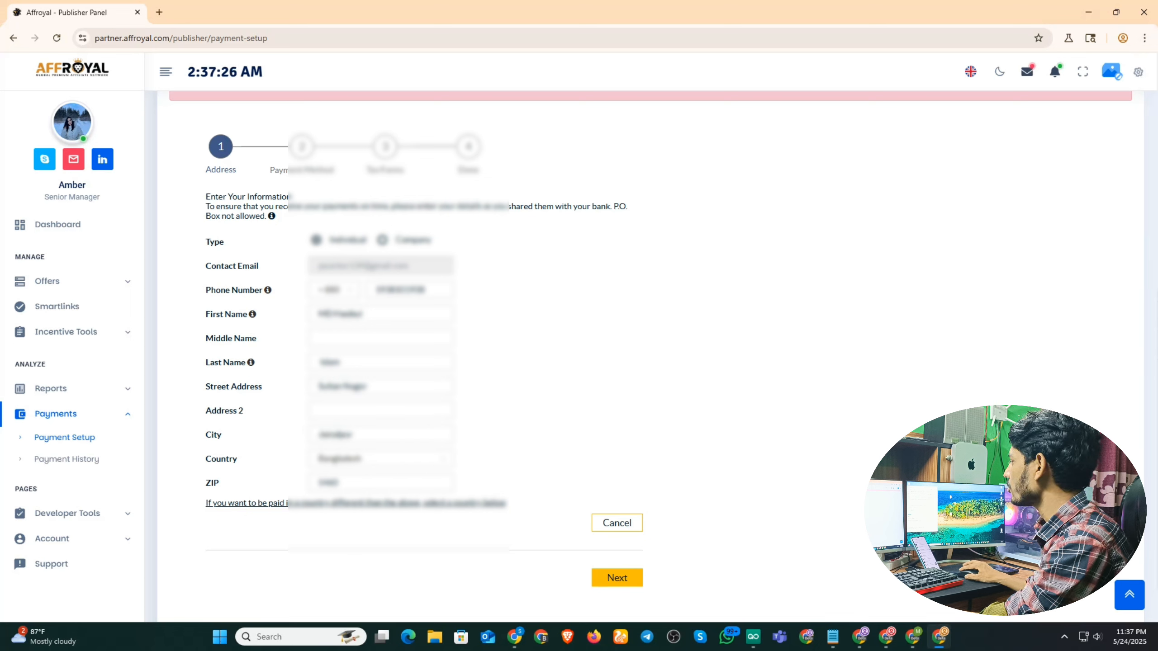
drag(369, 483, 257, 485)
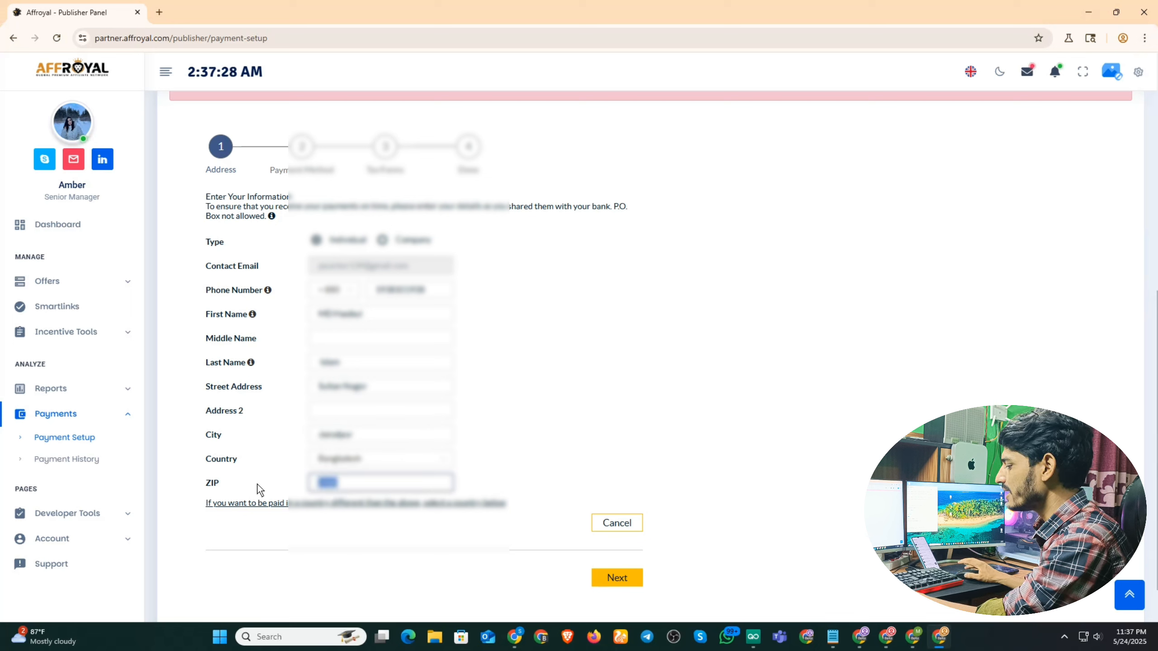
click(257, 485)
scroll(283, 484, down, 1)
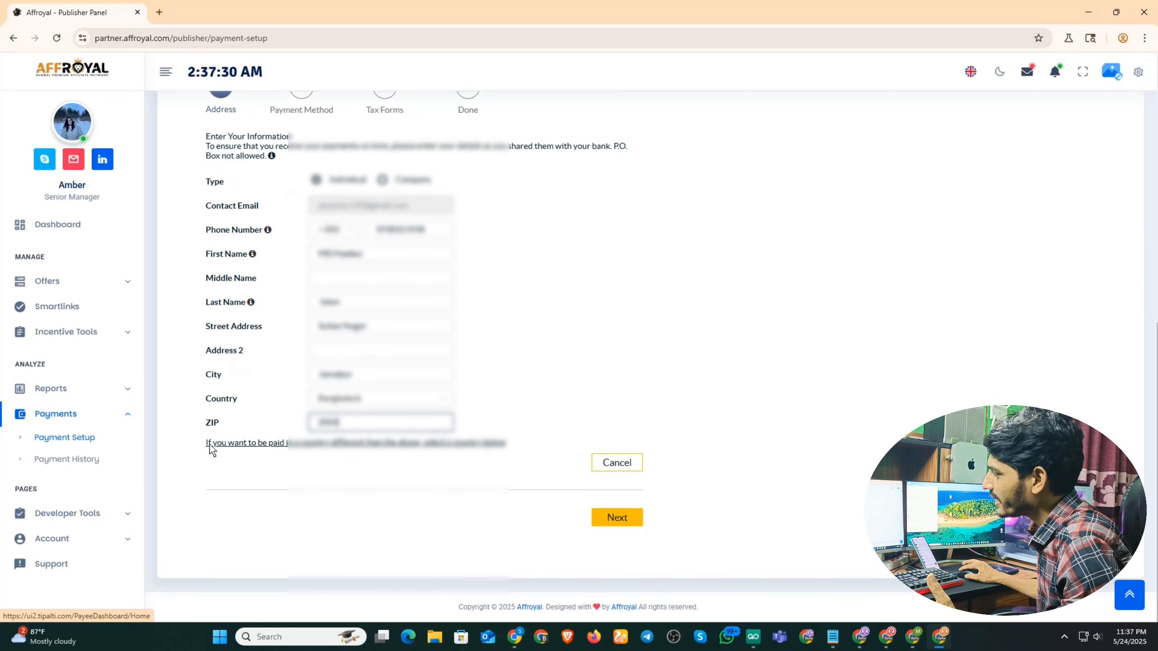
click(309, 447)
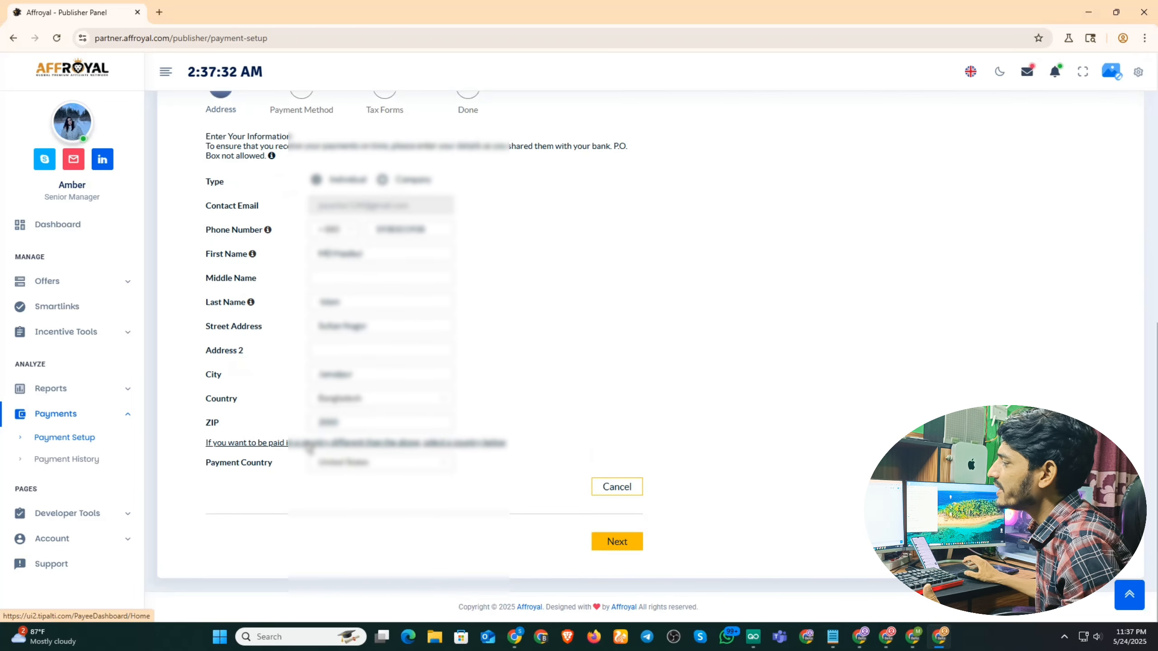
click(365, 468)
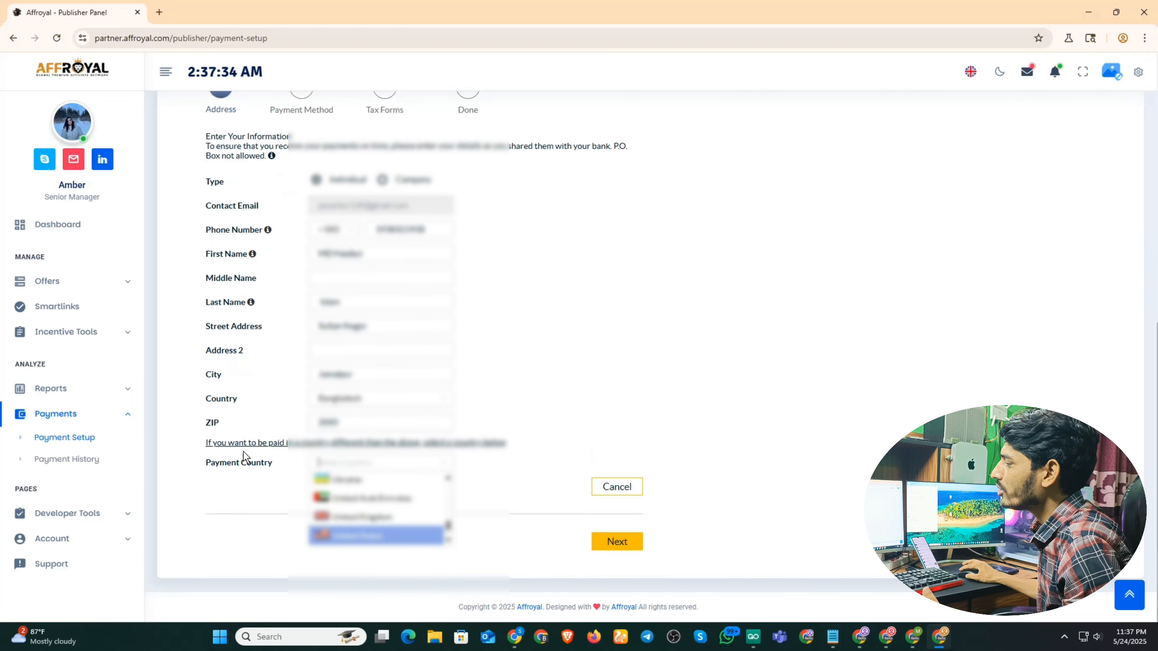
click(339, 538)
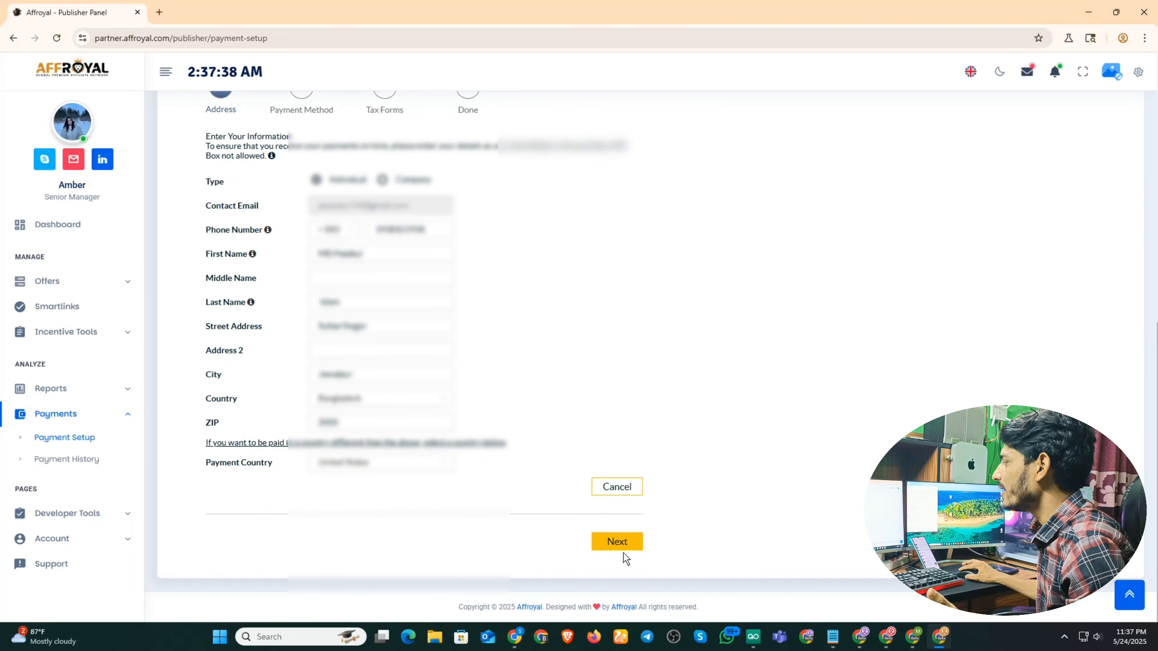
Submit and confirm the address to reach the Direct Deposit / ACH Payment Method step.
click(621, 539)
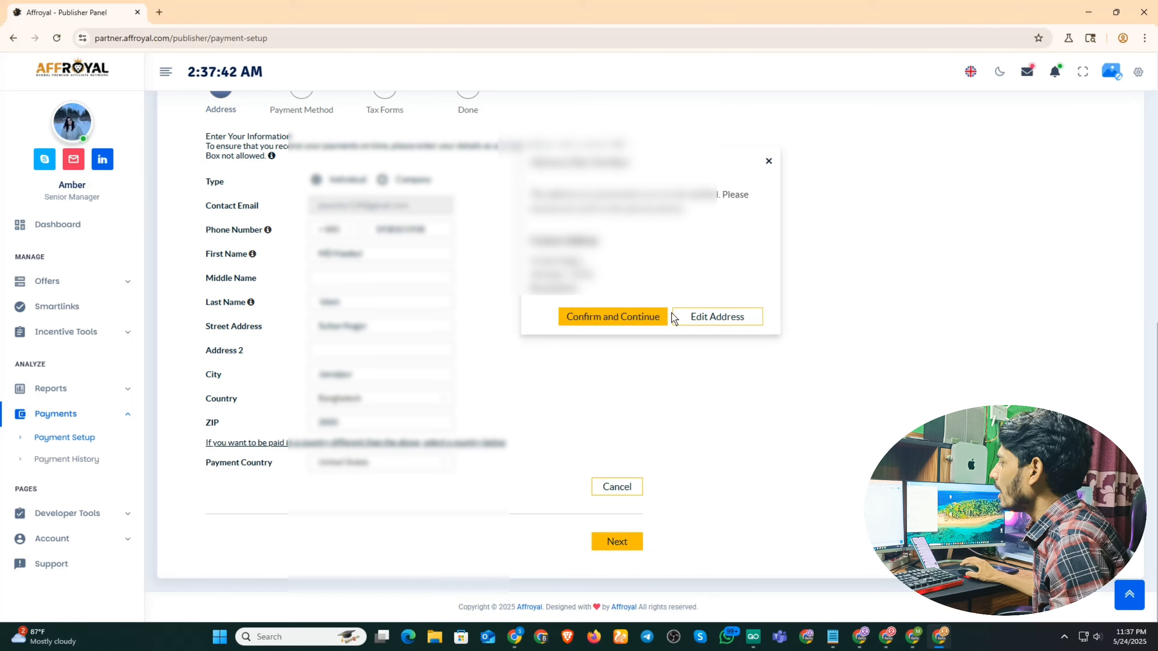
click(614, 315)
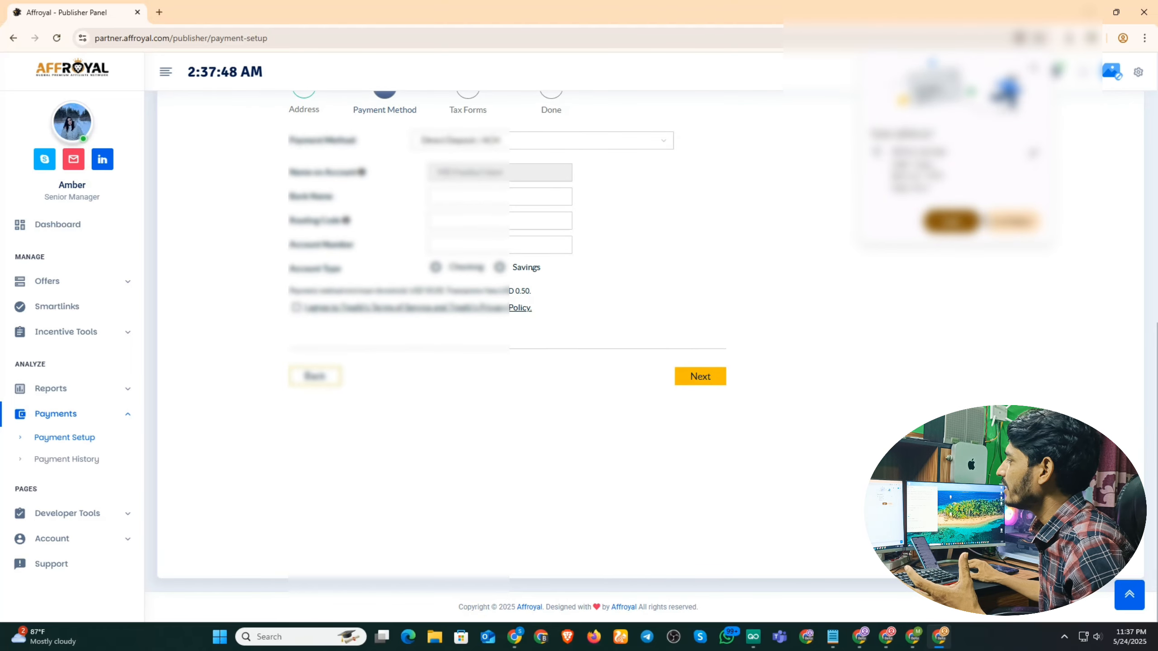
scroll(483, 302, up, 3)
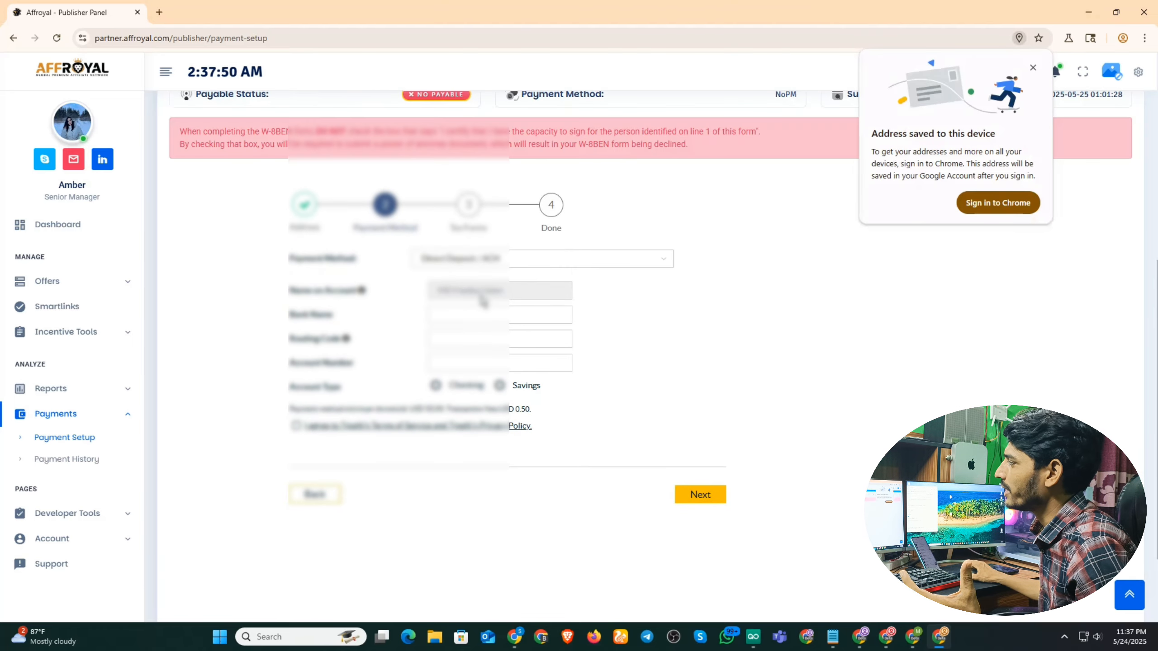
scroll(483, 301, up, 2)
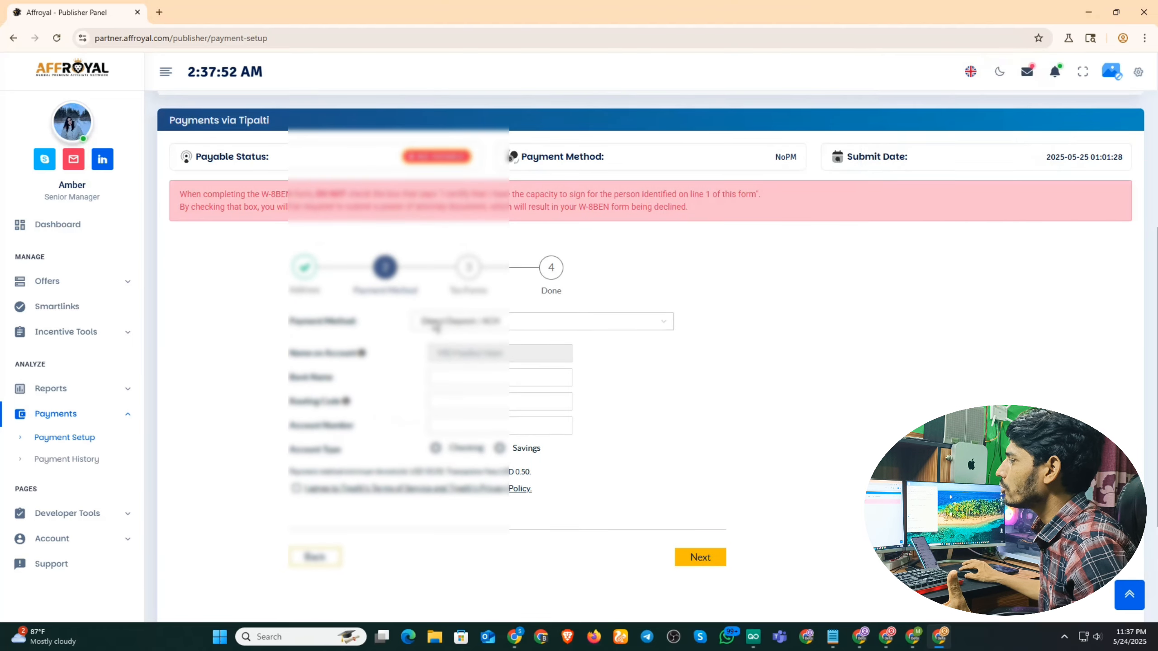
scroll(513, 269, down, 2)
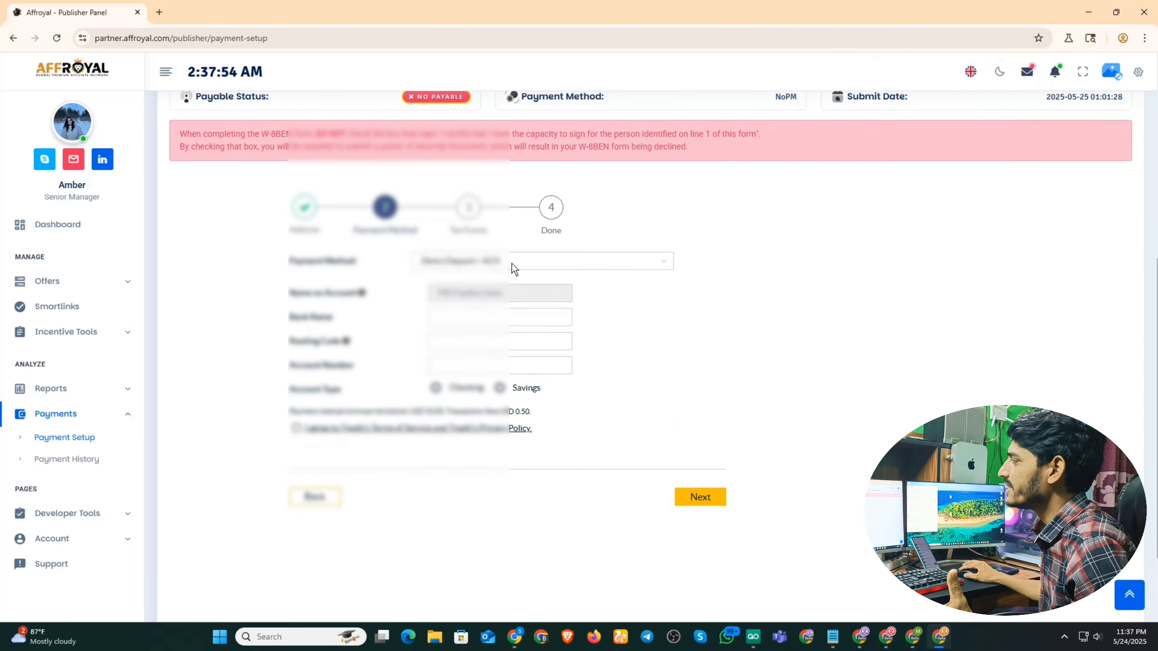
Choose Direct Deposit / ACH as the payment method after briefly trying Wire Transfer.
click(511, 262)
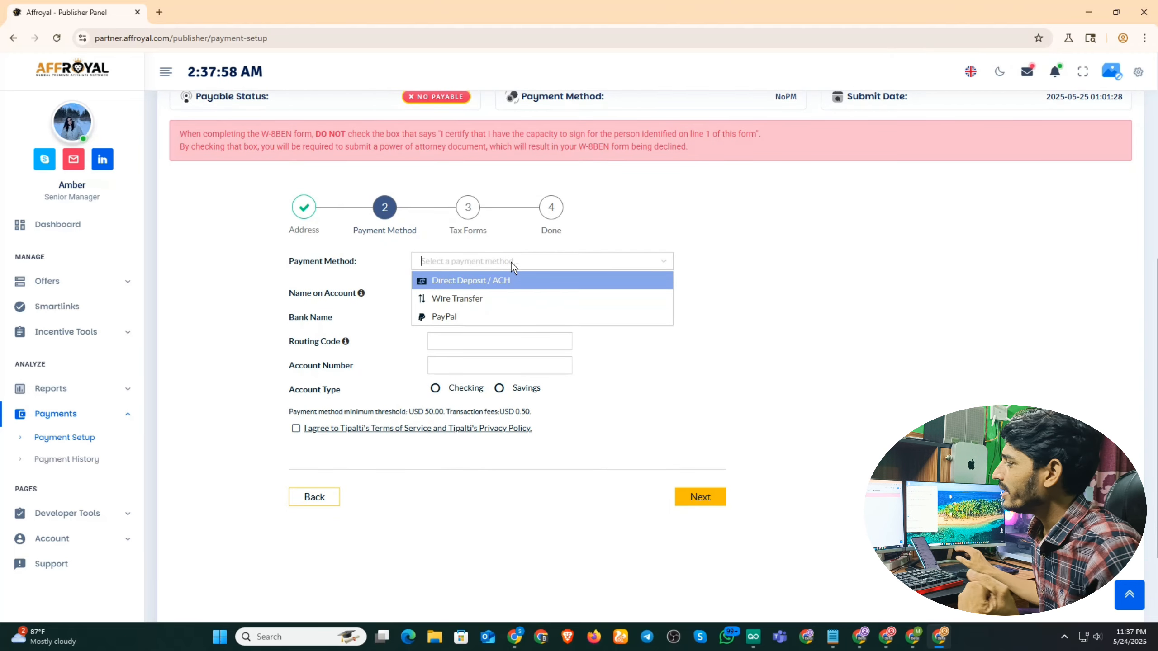
click(496, 280)
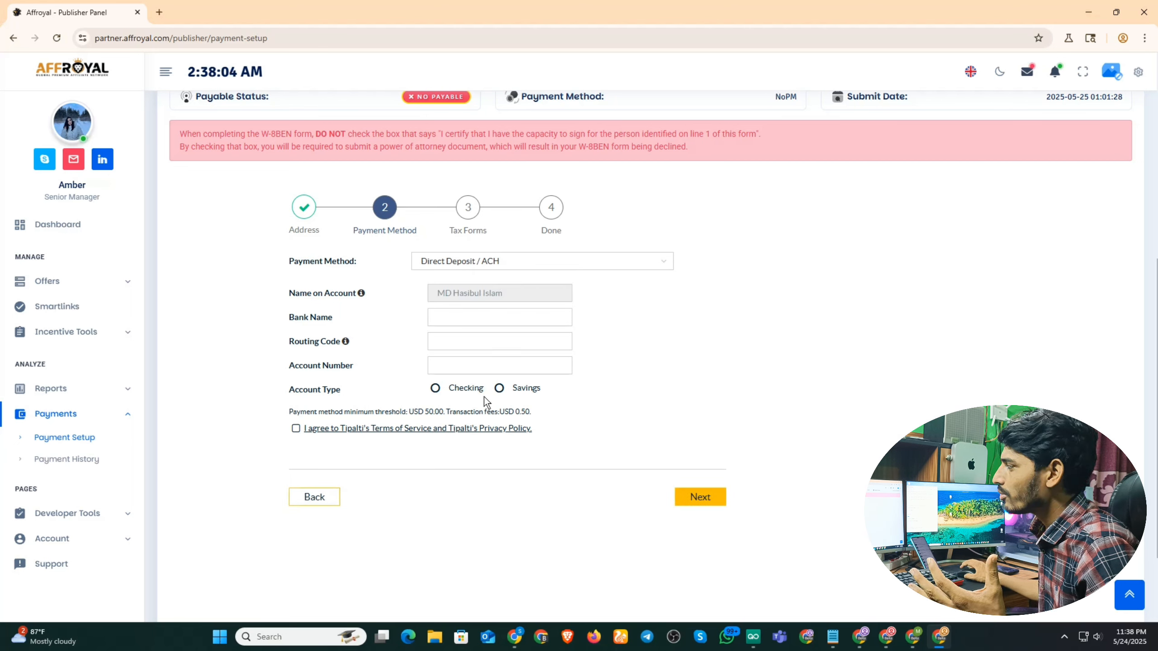
click(526, 258)
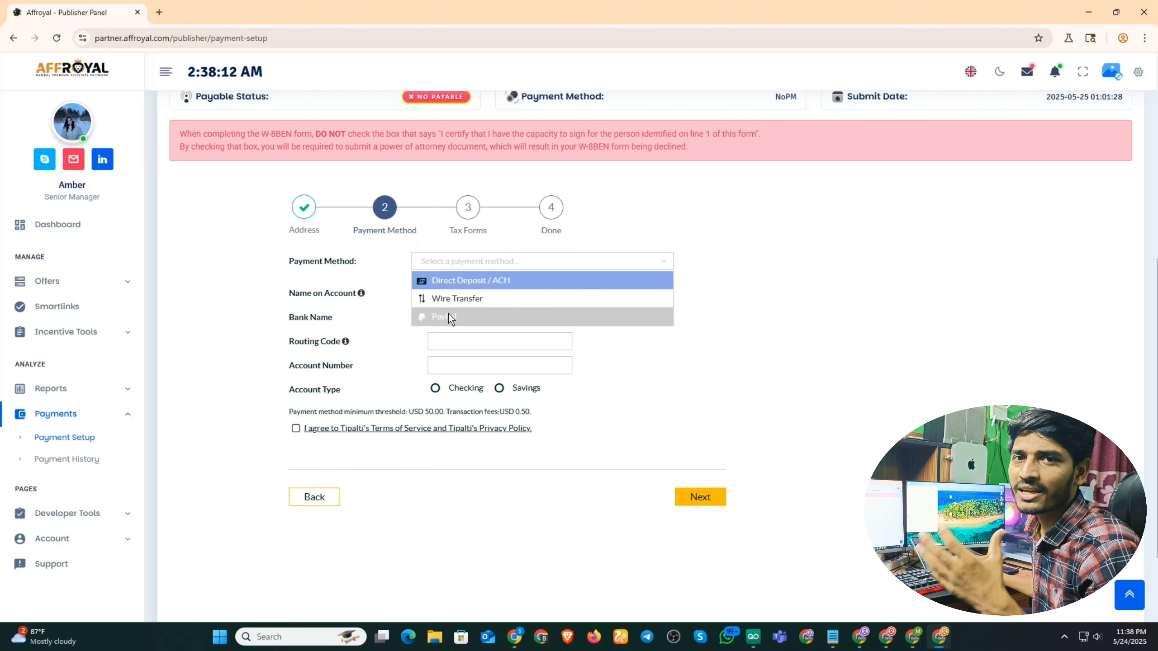
click(465, 296)
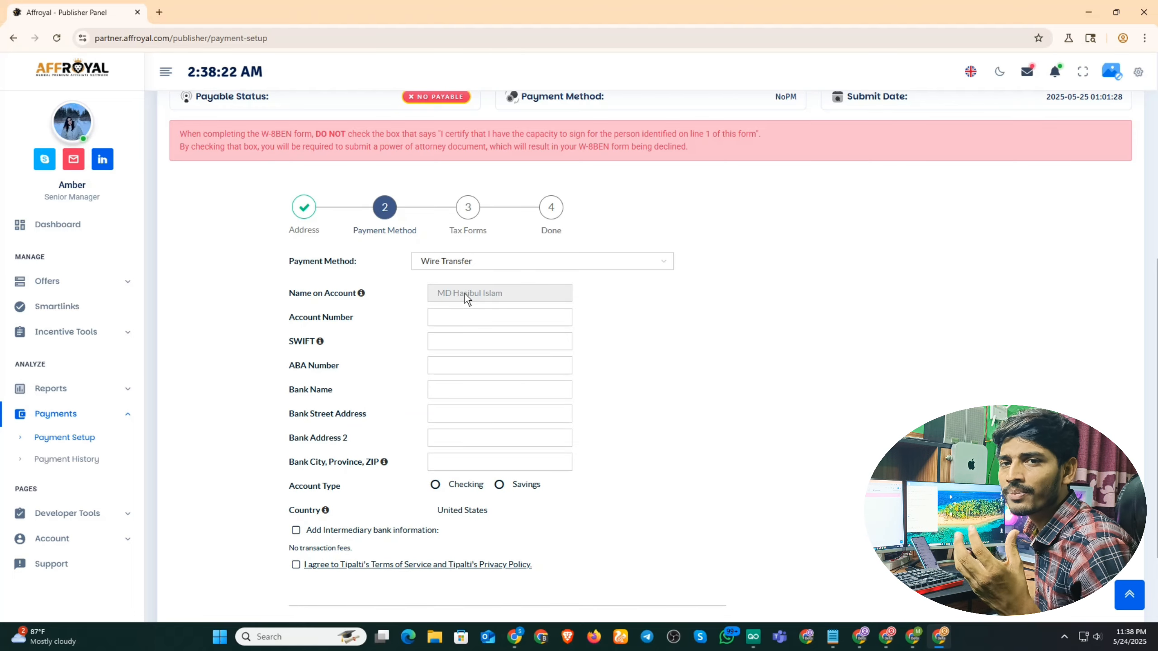
click(513, 262)
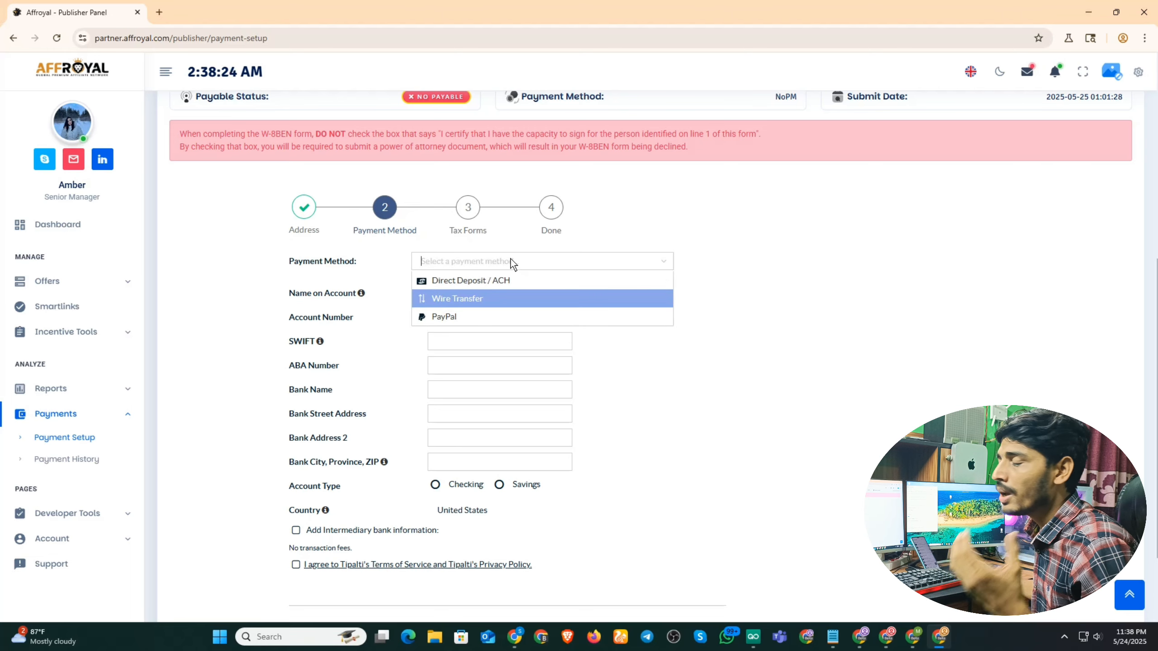
click(484, 280)
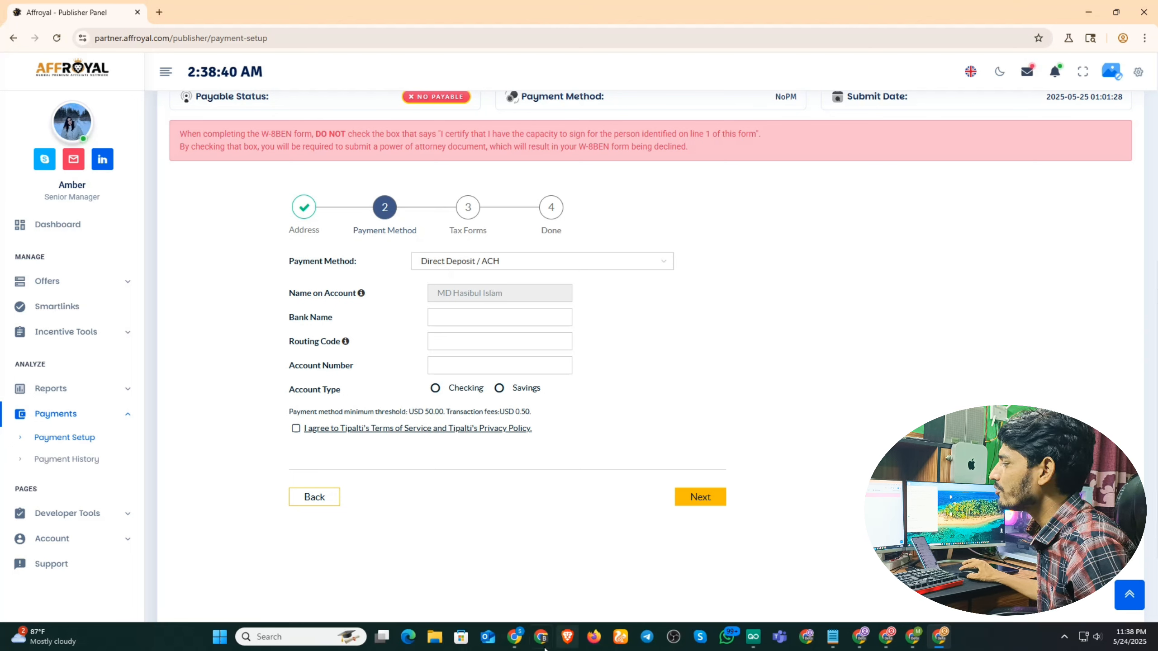
mouse_move(514, 637)
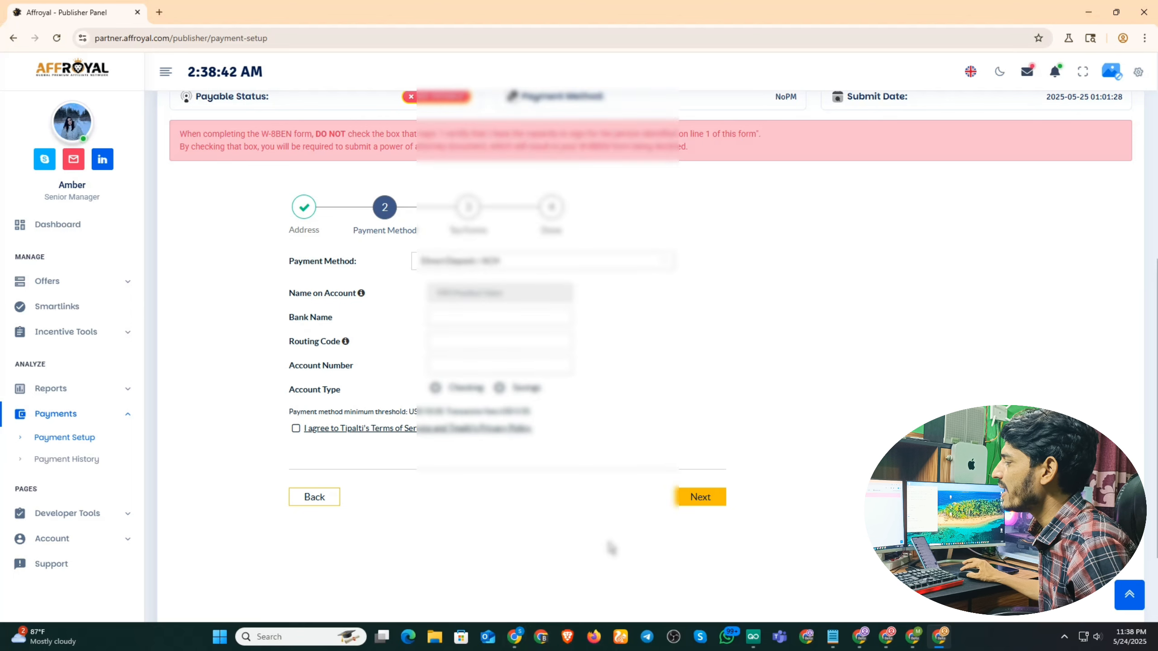
Copy 'Community Federal Savings Bank' from Wise into Affroyal's Bank Name field.
click(502, 571)
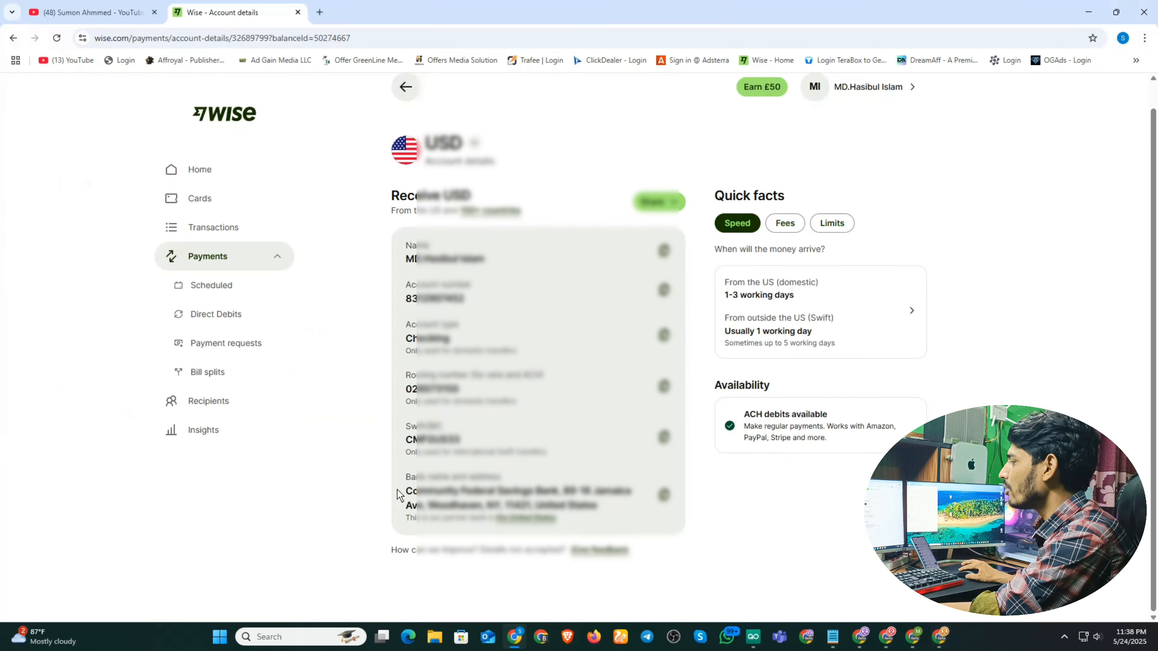
drag(403, 495, 557, 492)
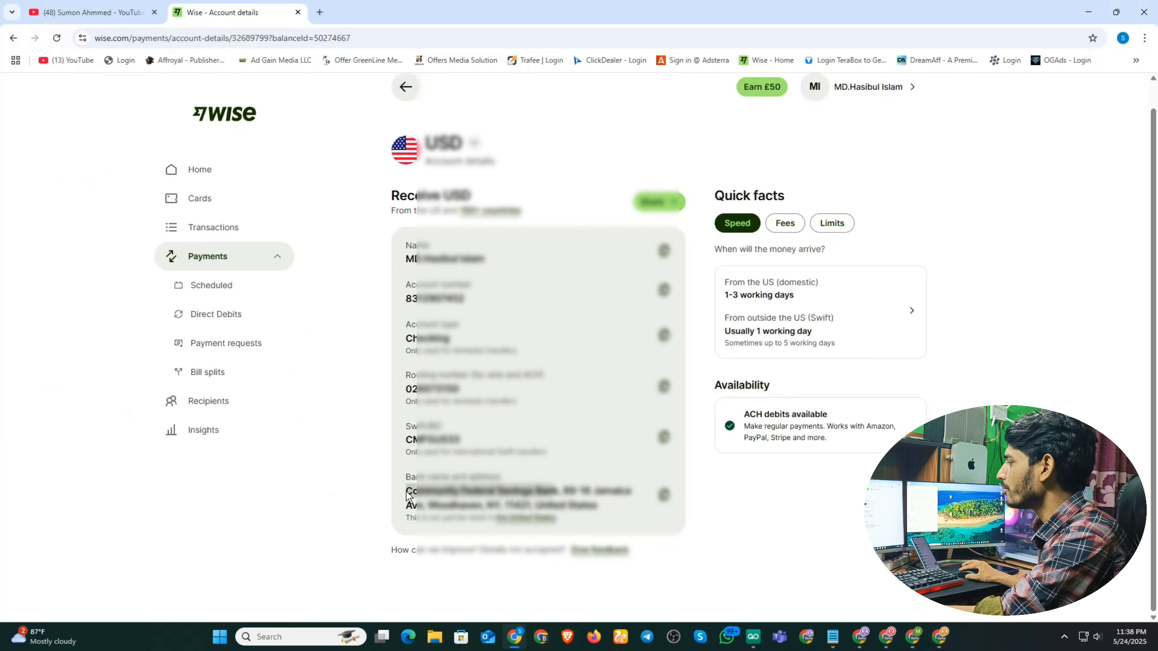
drag(407, 494, 561, 491)
key(ctrl+c)
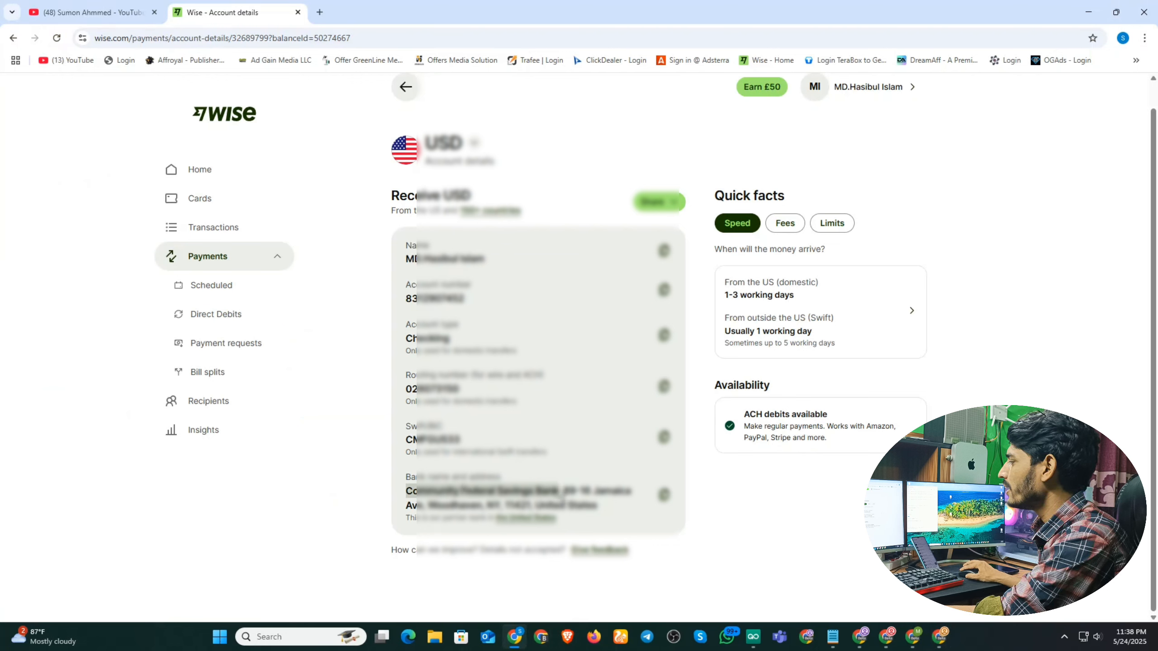
click(939, 638)
click(463, 320)
key(ctrl+v)
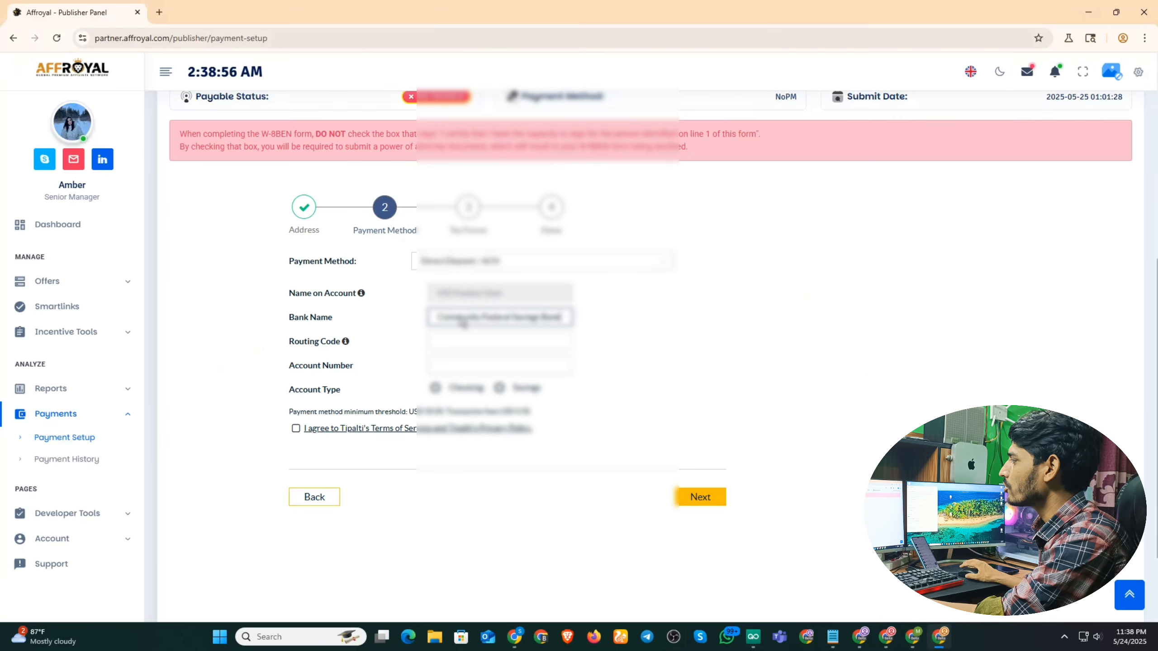
Copy the Wise routing number into Affroyal's Routing Code field.
click(511, 636)
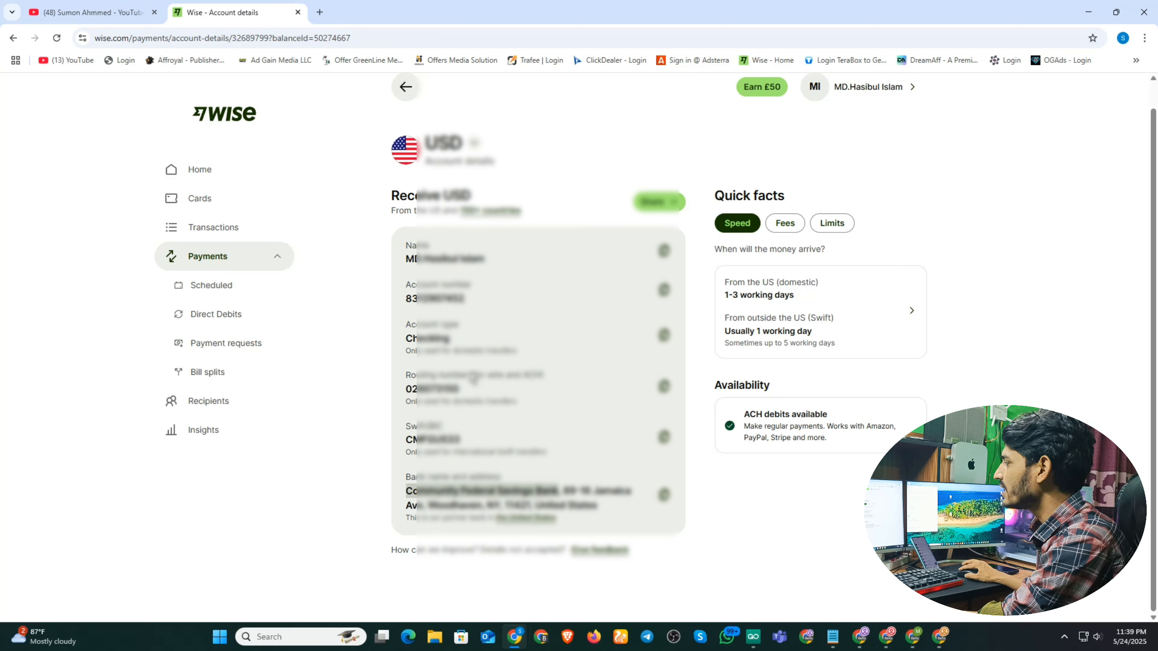
click(663, 388)
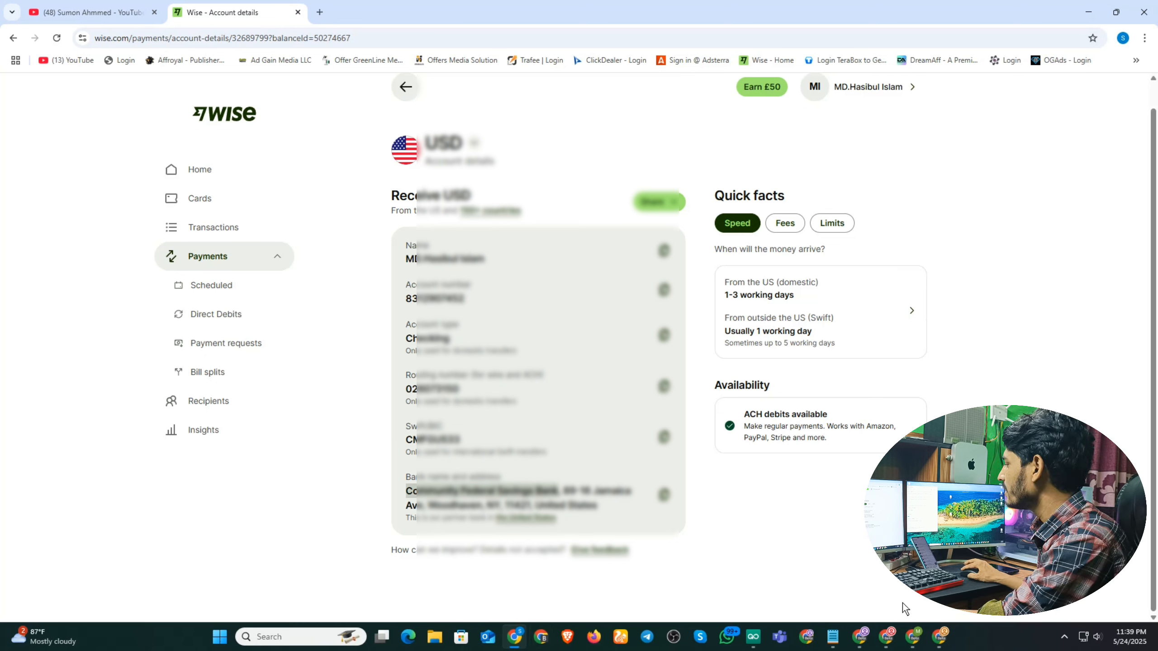
click(940, 636)
click(459, 345)
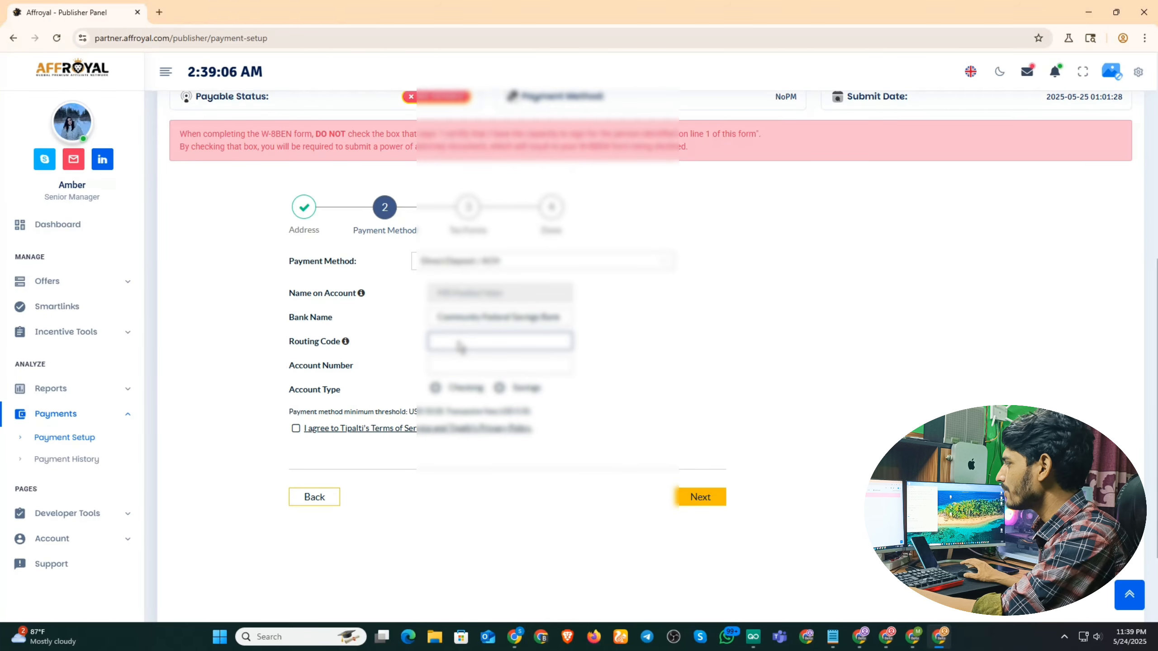
key(ctrl+v)
Copy the Wise account number into Affroyal's Account Number field.
click(515, 636)
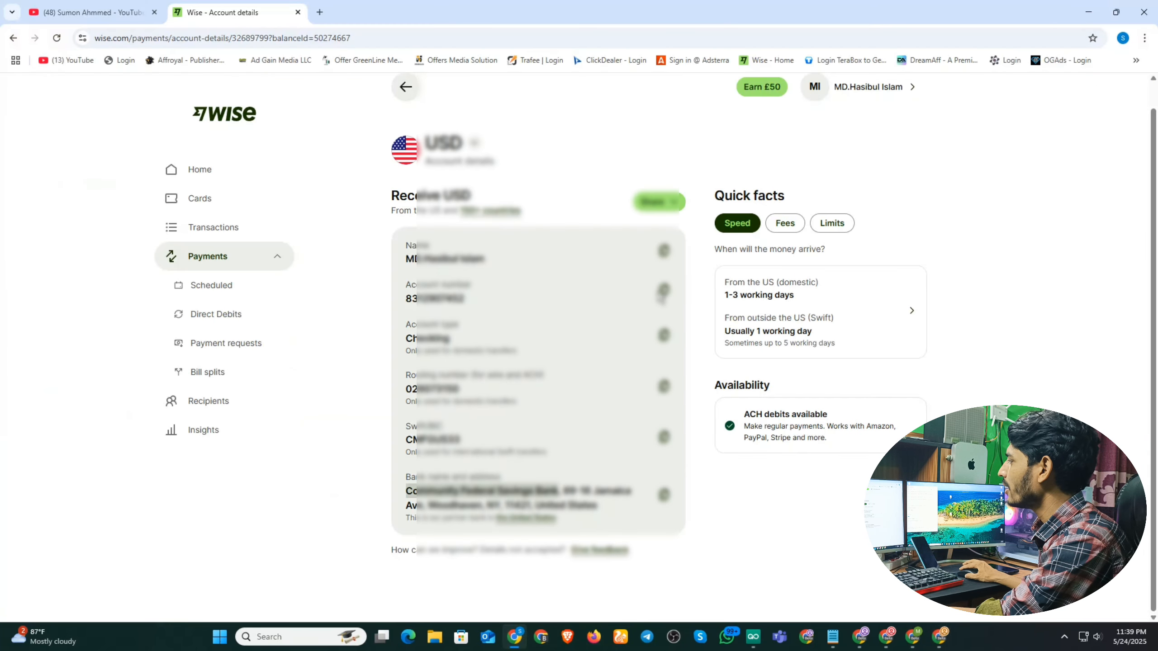
click(663, 291)
key(alt+Tab)
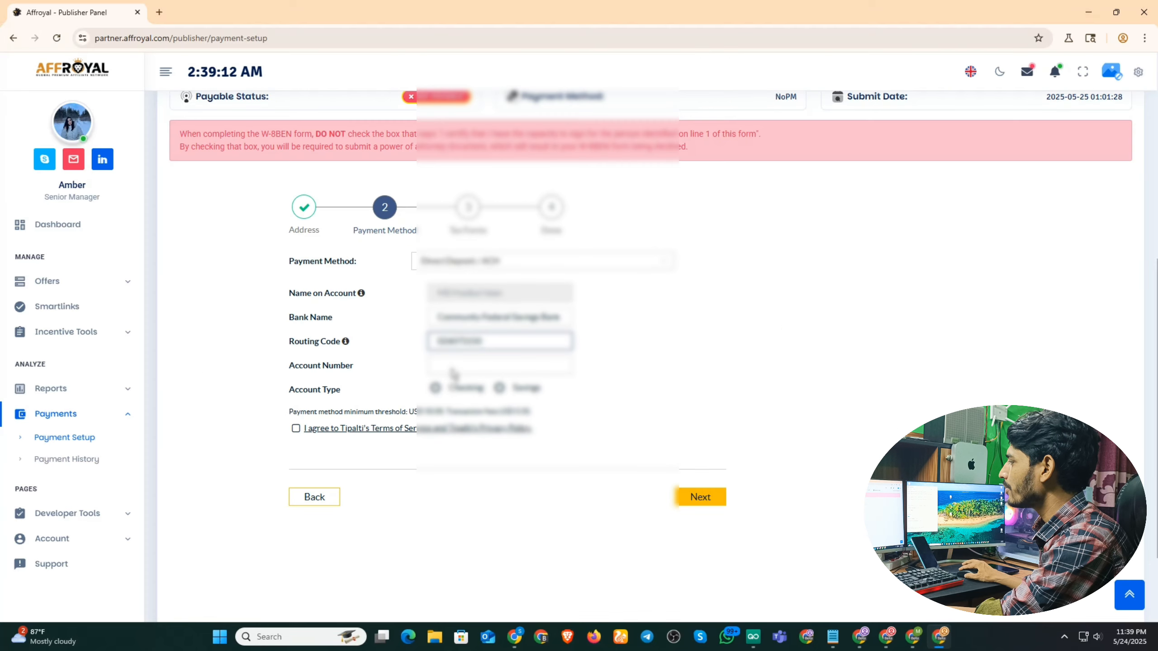
click(453, 370)
key(ctrl+v)
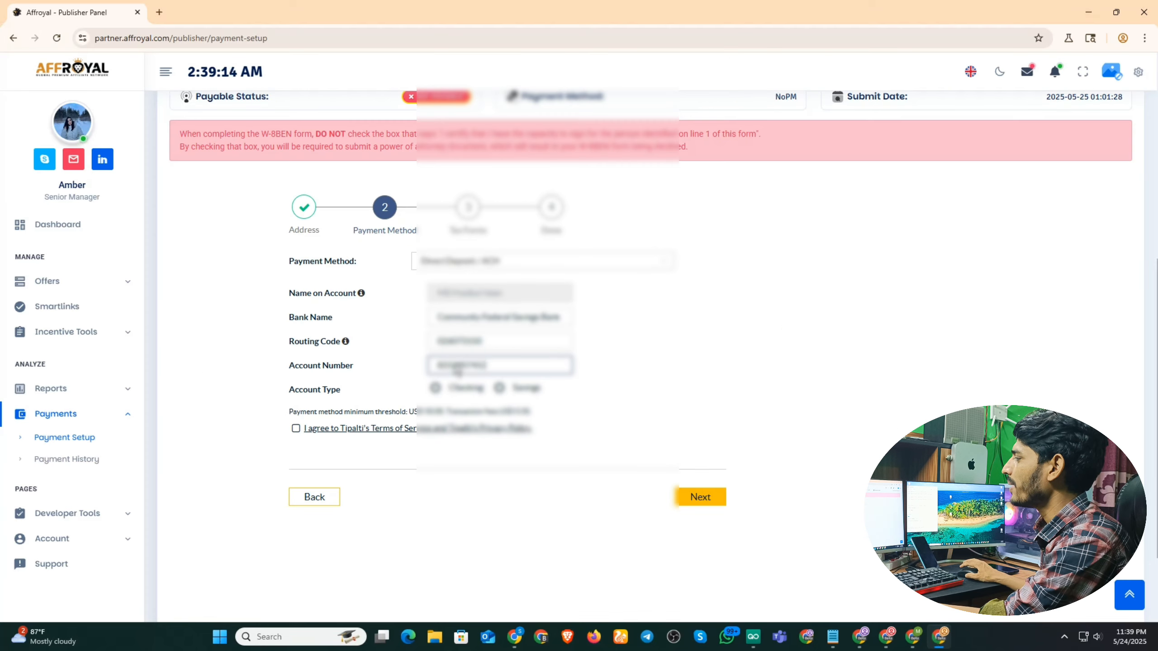
click(524, 631)
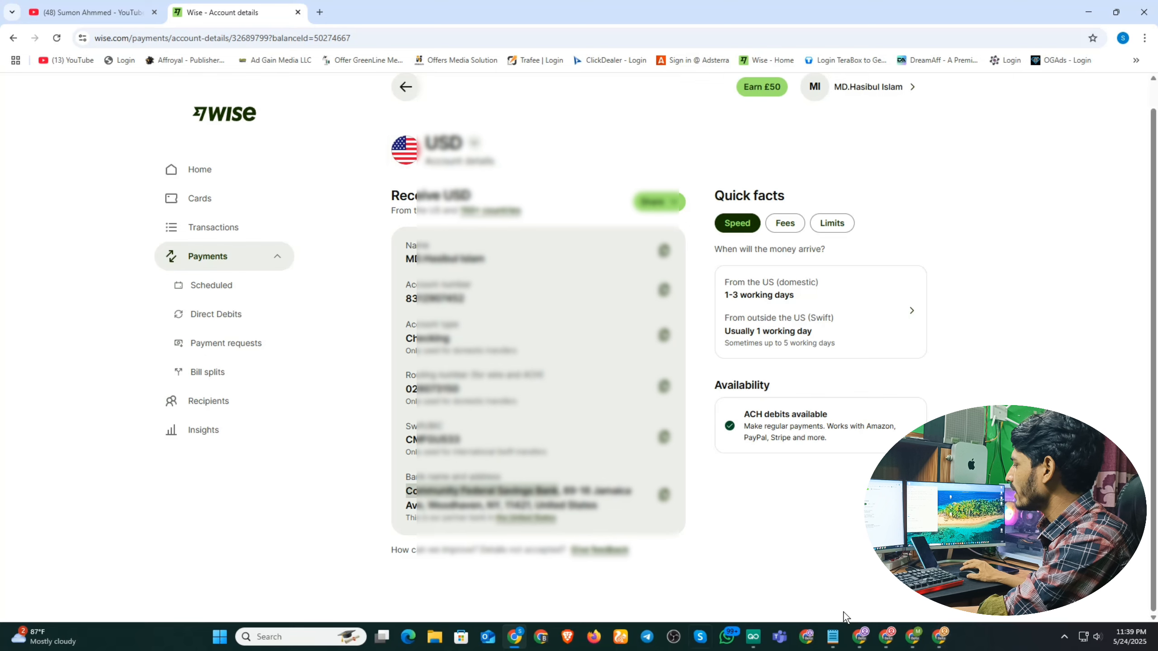
click(941, 638)
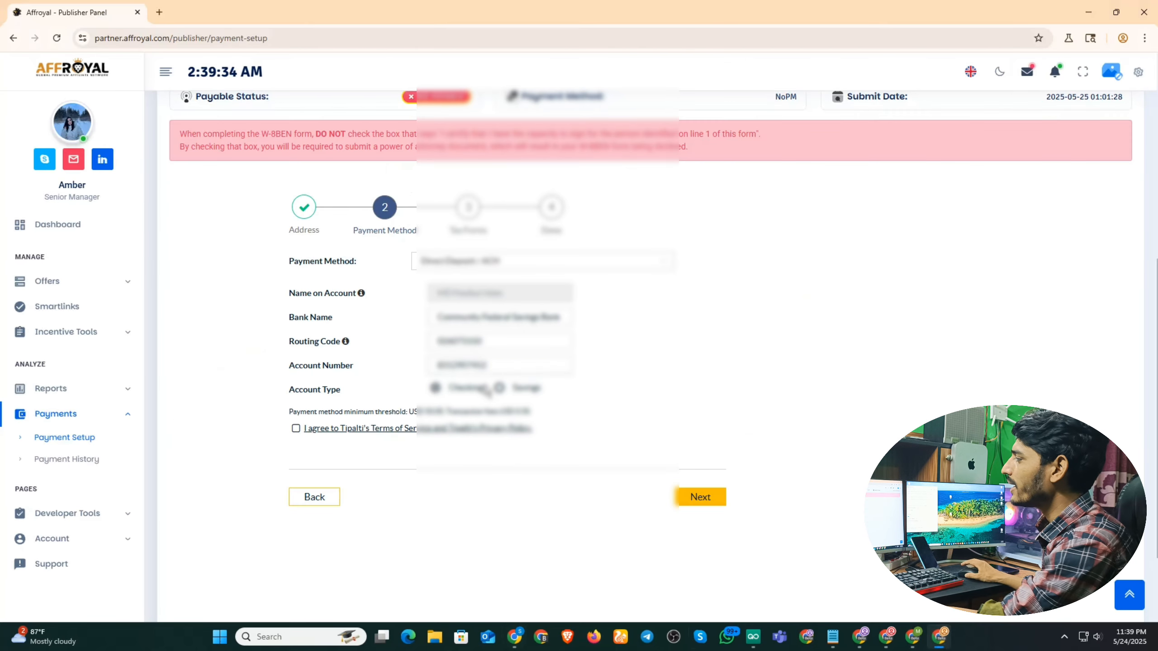
Accept Tipalti's terms and submit the ACH bank details to trigger SMS verification.
click(296, 429)
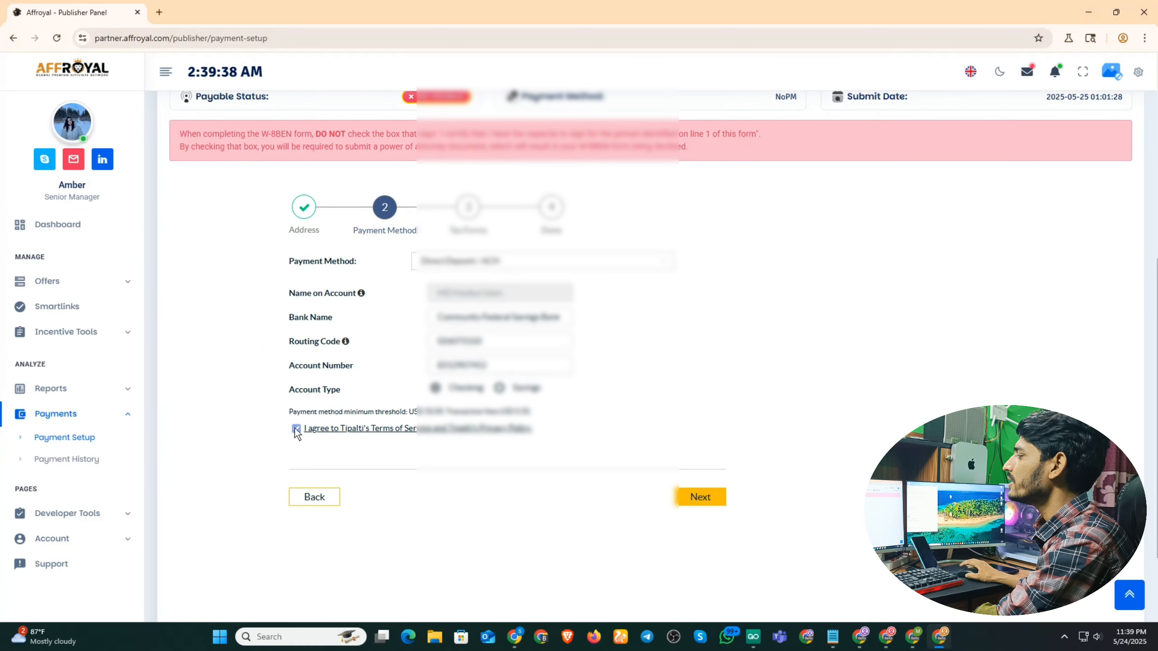
click(704, 497)
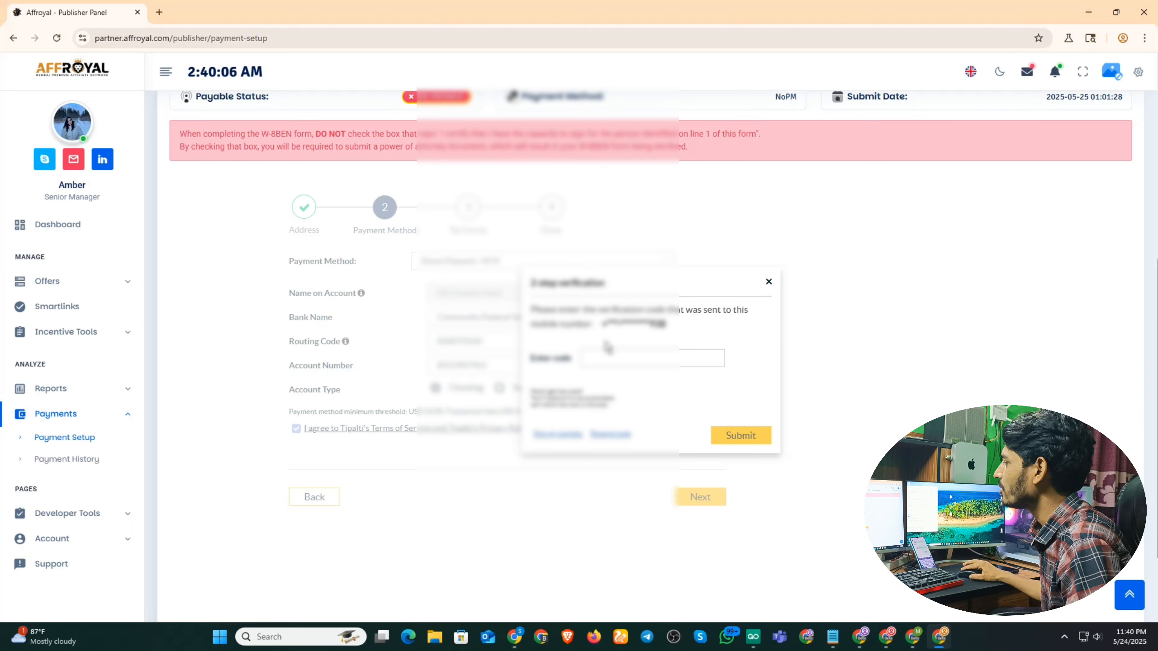
Enter the texted verification code and submit it to advance to Tax Forms.
click(586, 358)
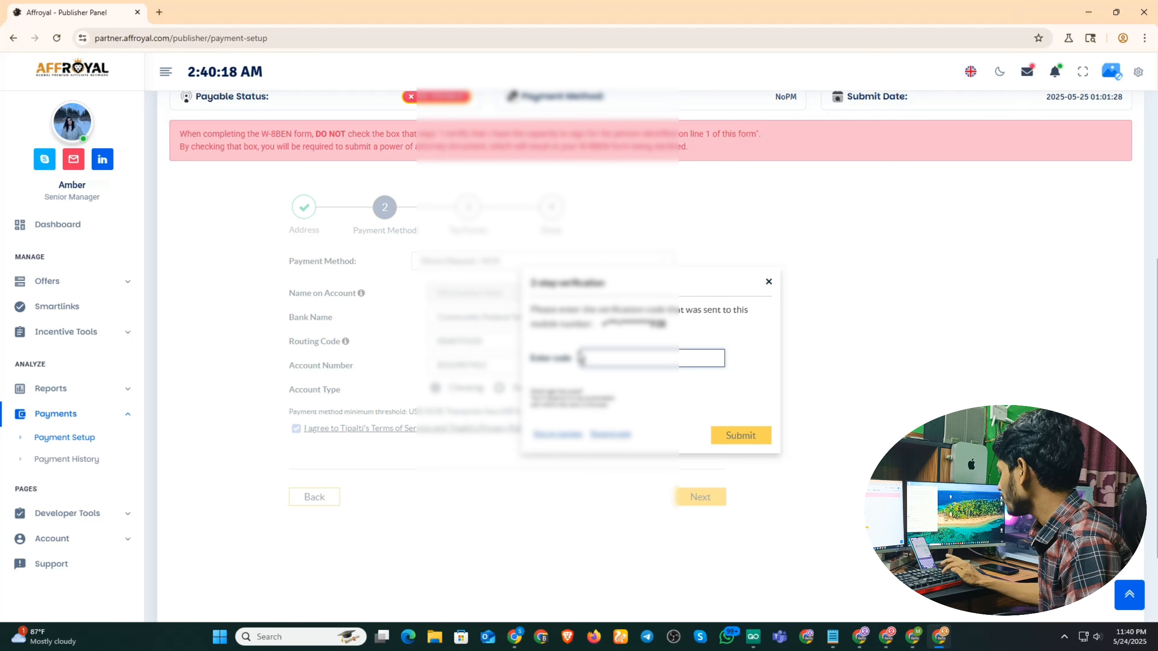
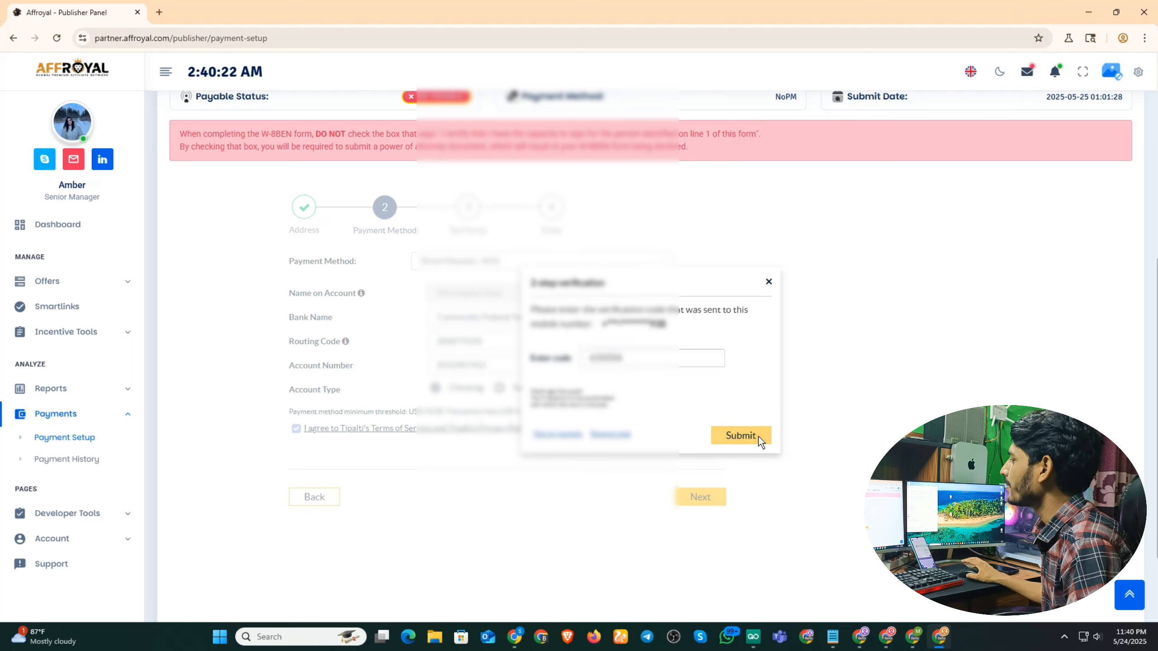
click(741, 436)
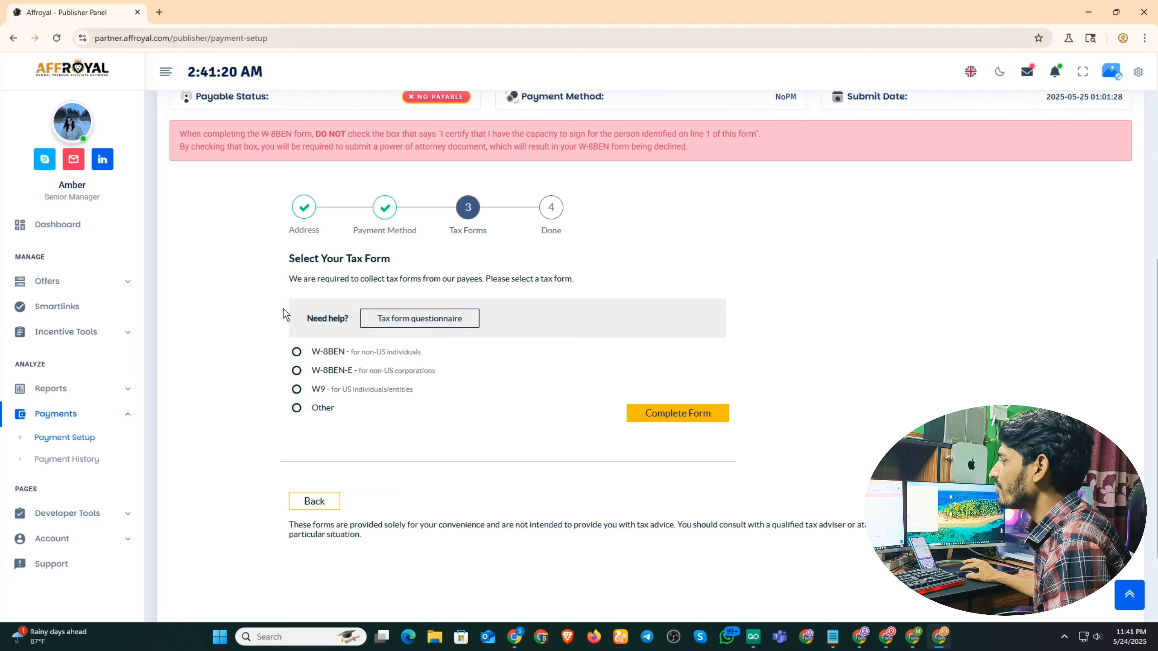
Choose the W-8BEN form, certify no U.S. activities, and sign the certificate with the pasted name.
click(297, 352)
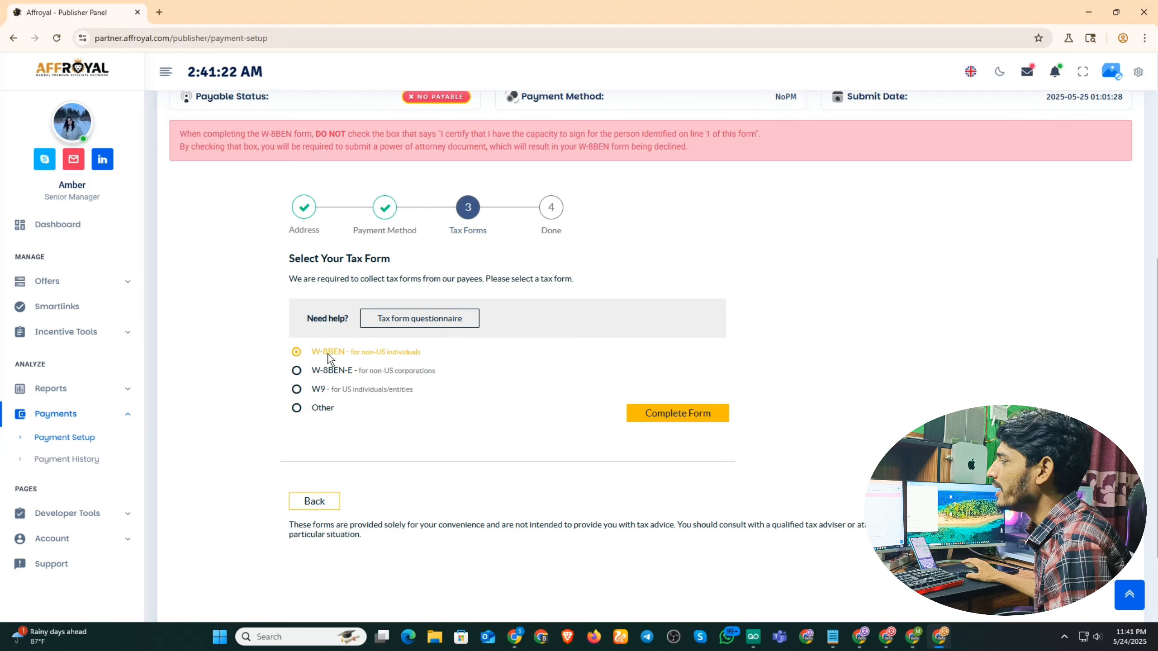
click(674, 416)
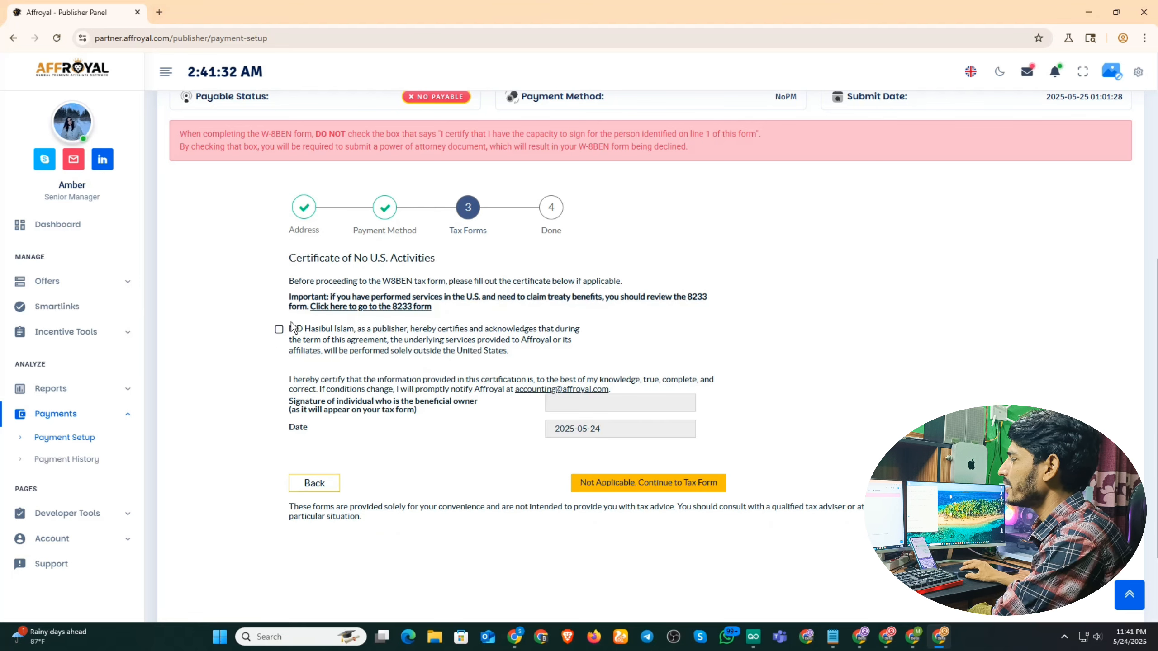
drag(288, 328, 353, 335)
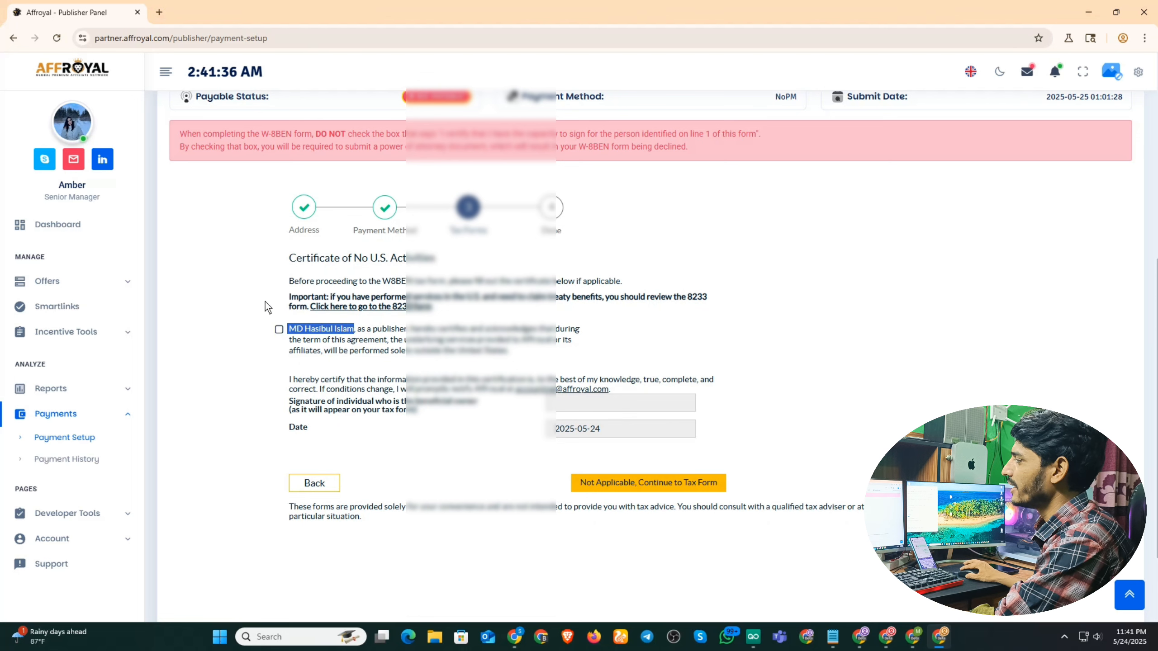
click(279, 329)
click(577, 405)
key(ctrl+v)
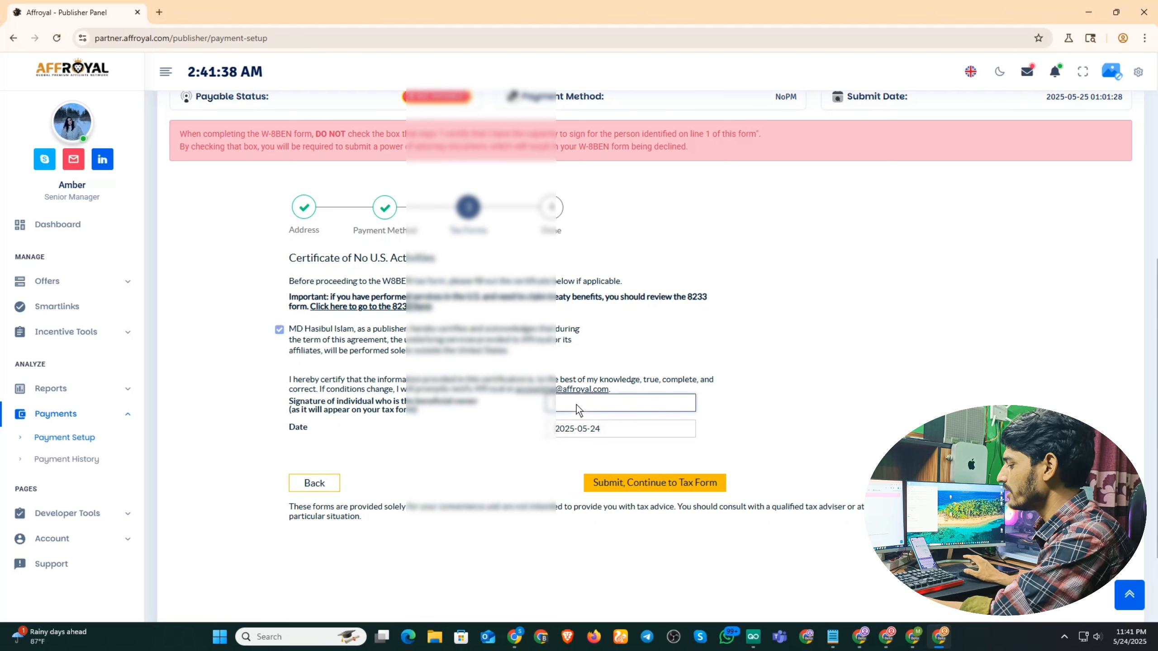
click(655, 486)
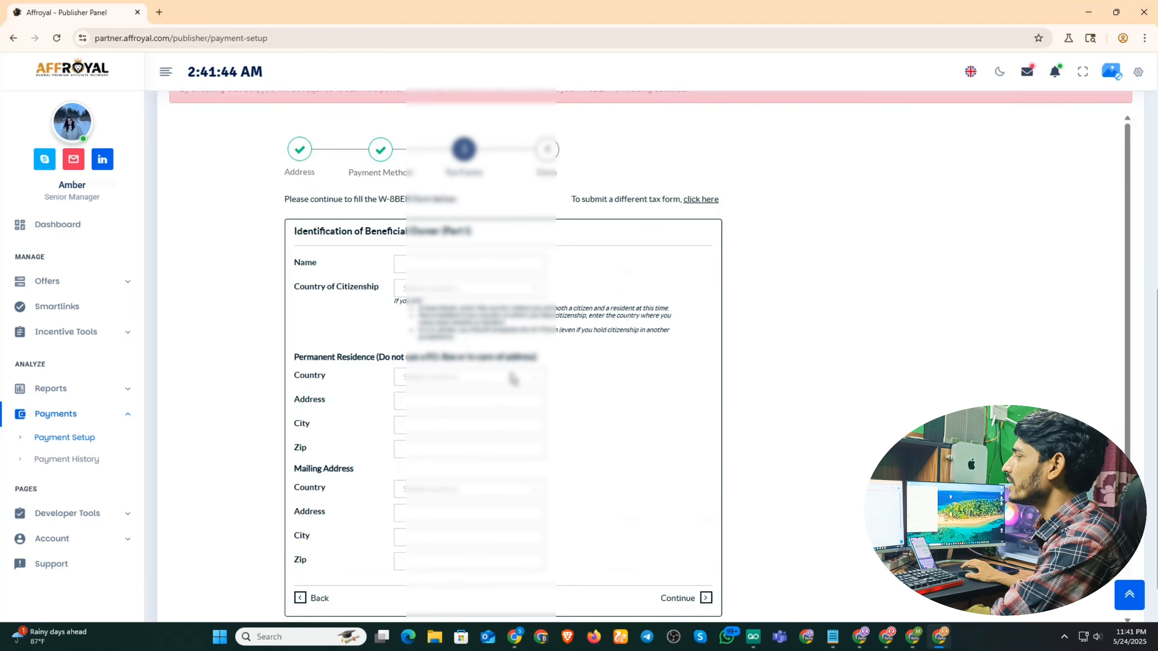
Autofill the owner's name and set permanent residence to Bangladesh using the contact address.
click(518, 265)
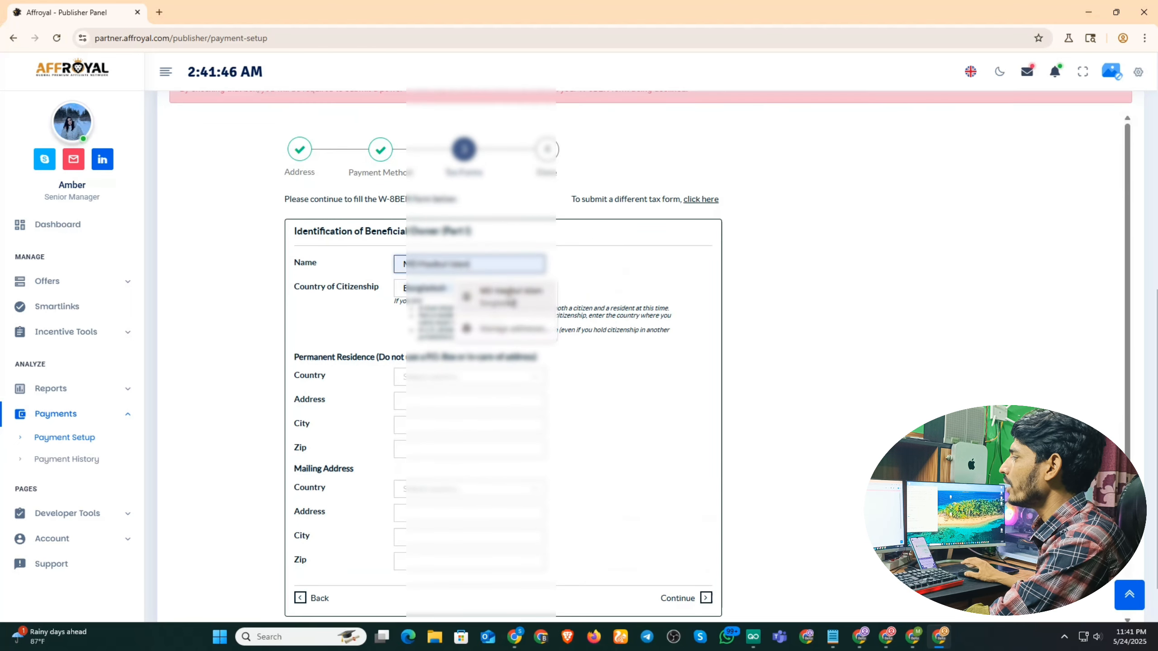
click(513, 299)
click(458, 379)
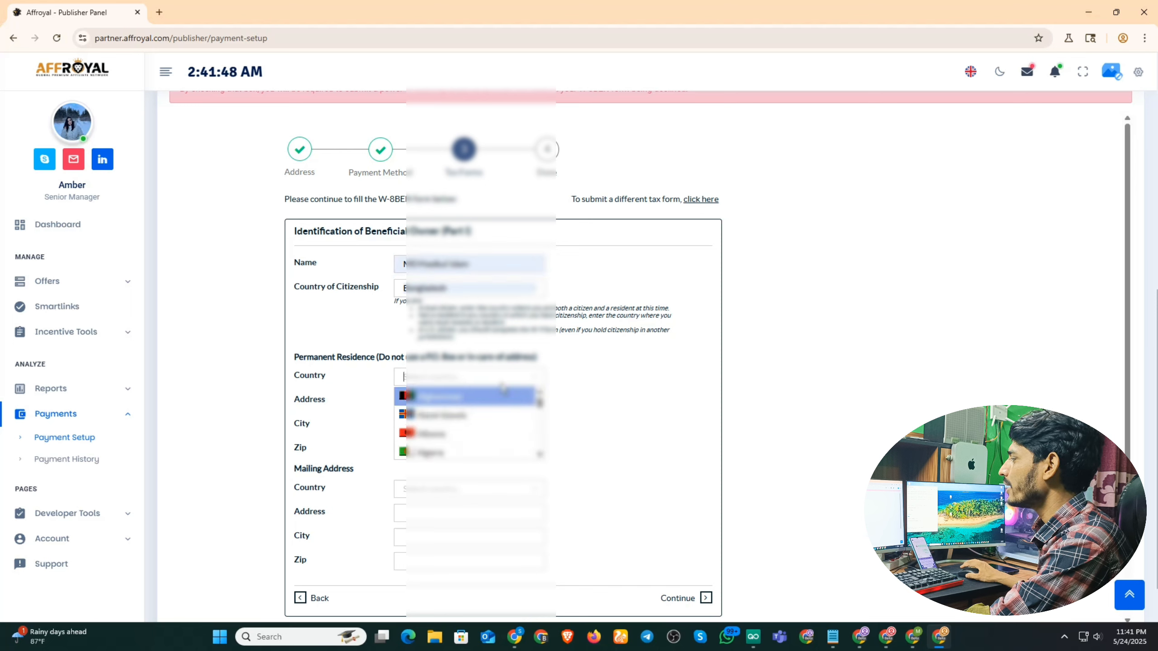
scroll(458, 433, down, 4)
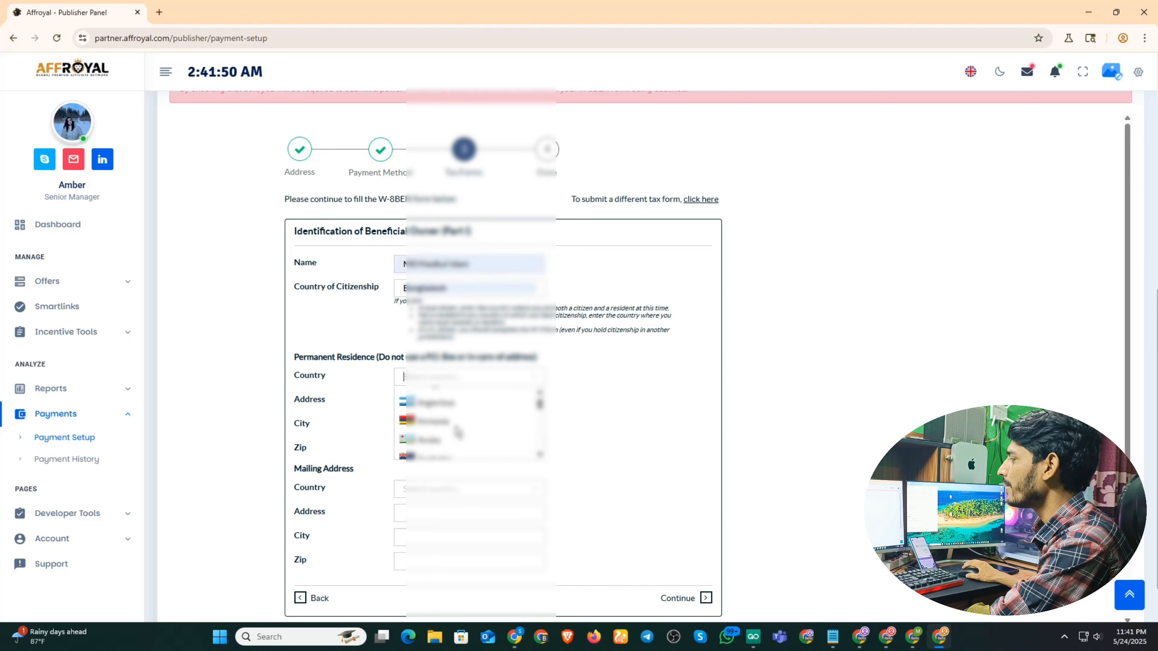
scroll(459, 432, down, 3)
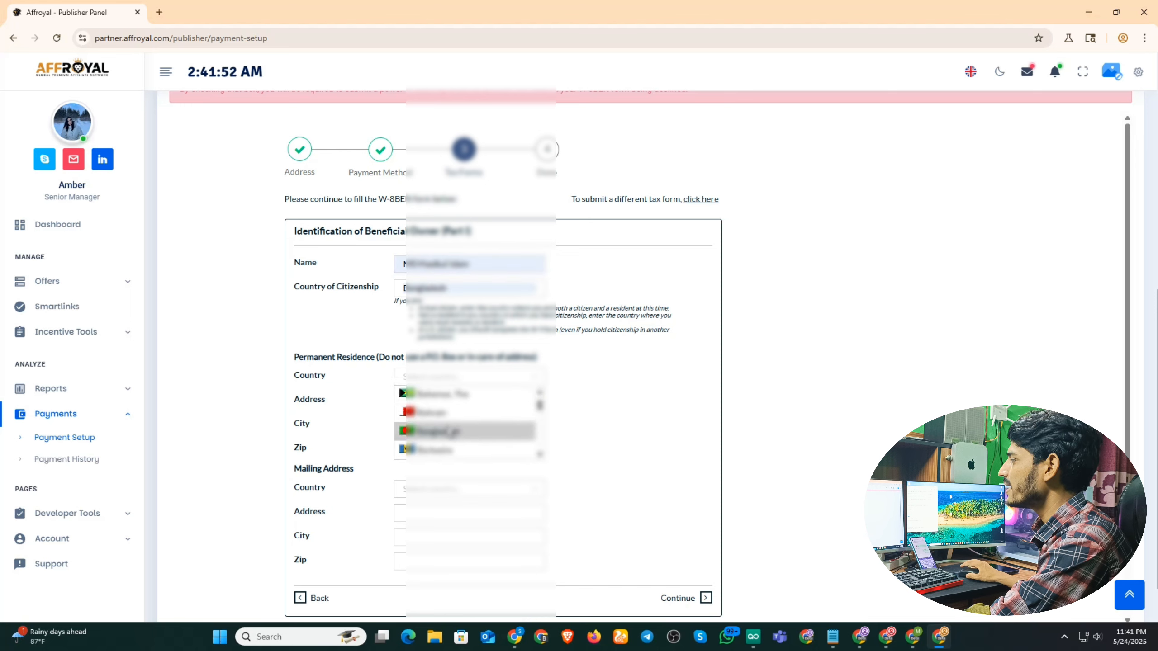
click(458, 431)
click(501, 398)
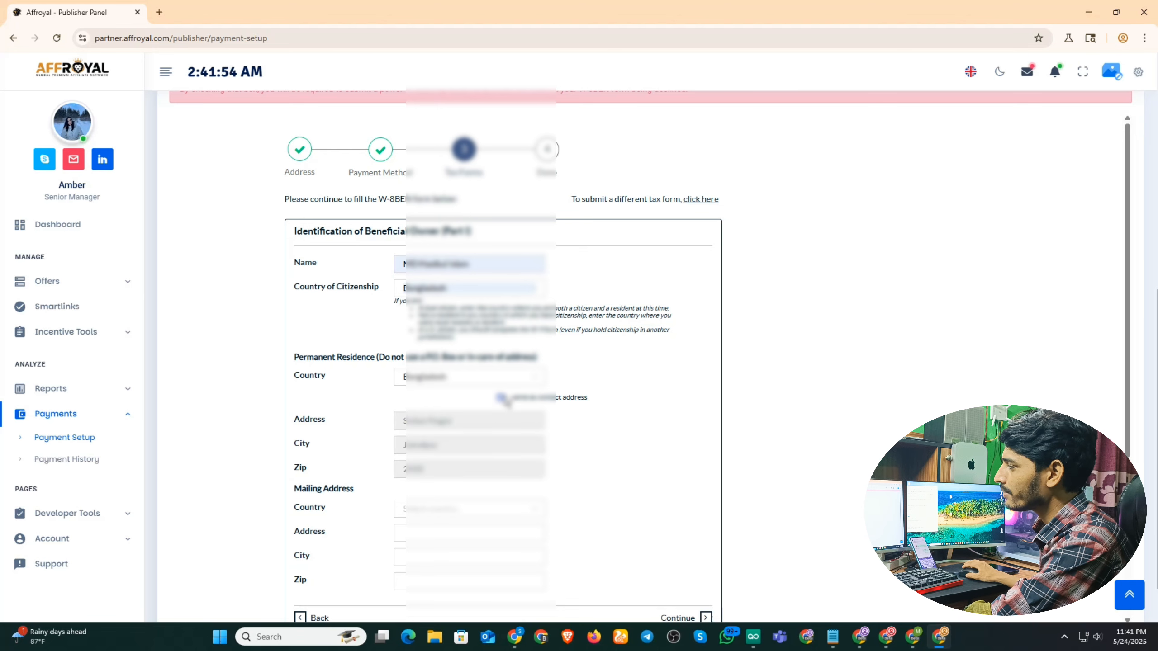
Set the mailing country to Bangladesh, copying the permanent residence address.
scroll(503, 399, down, 2)
click(490, 394)
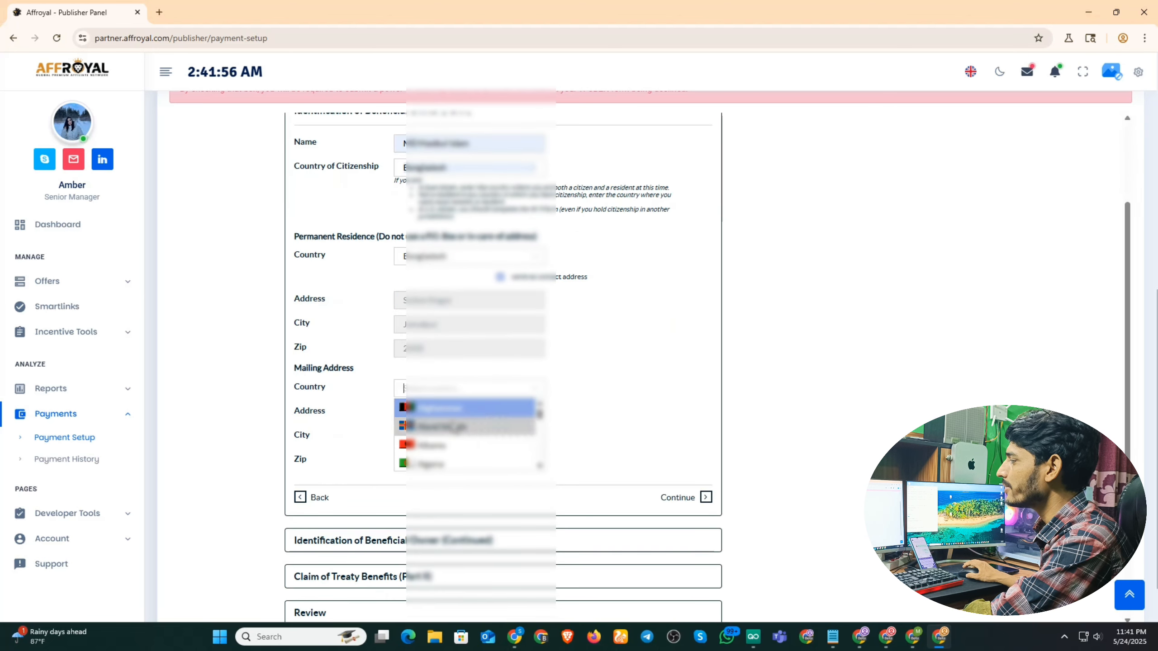
scroll(469, 431, down, 6)
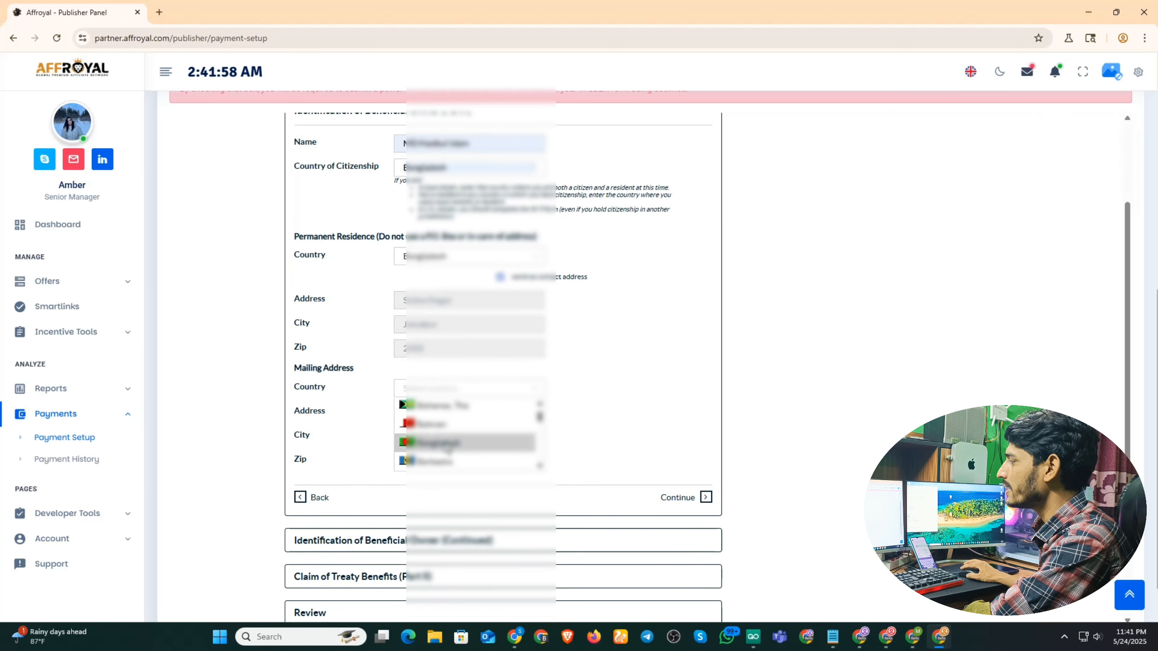
click(448, 443)
click(500, 405)
scroll(598, 362, down, 2)
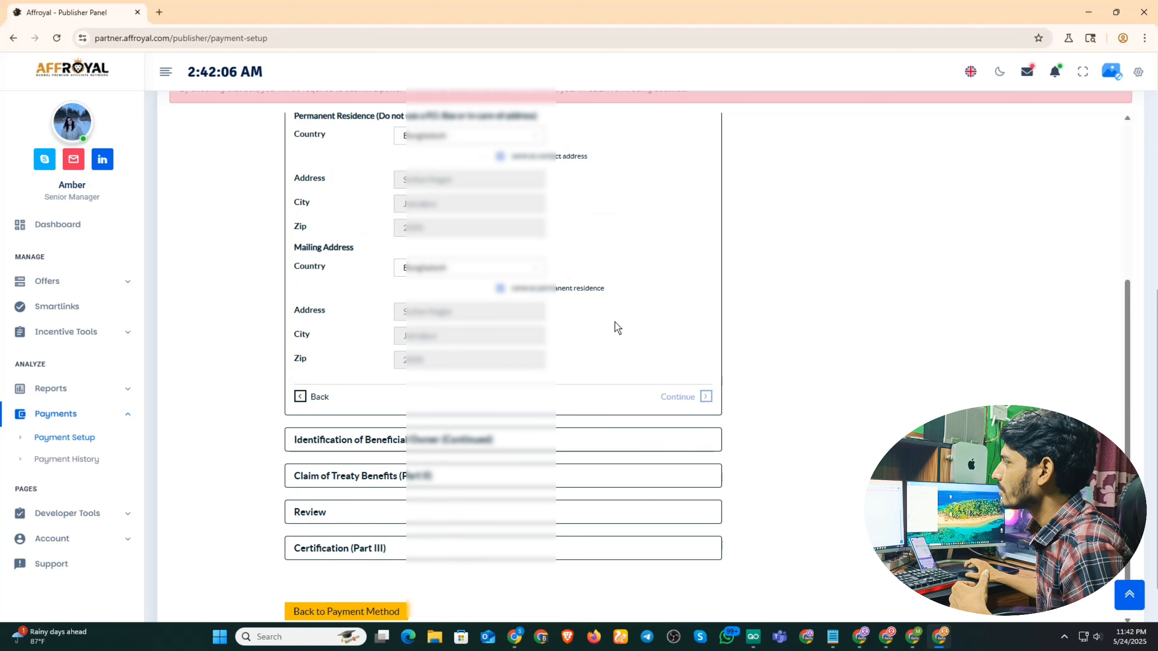
Set country of citizenship to Bangladesh and save Part I.
scroll(639, 361, up, 3)
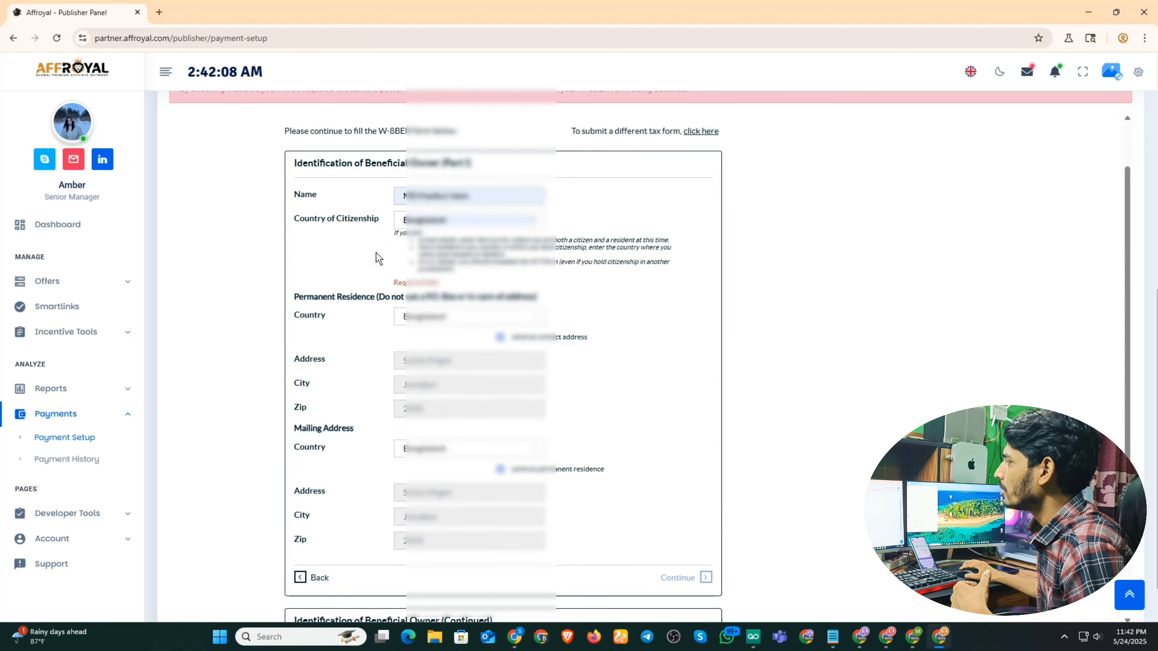
click(504, 223)
scroll(470, 266, up, 5)
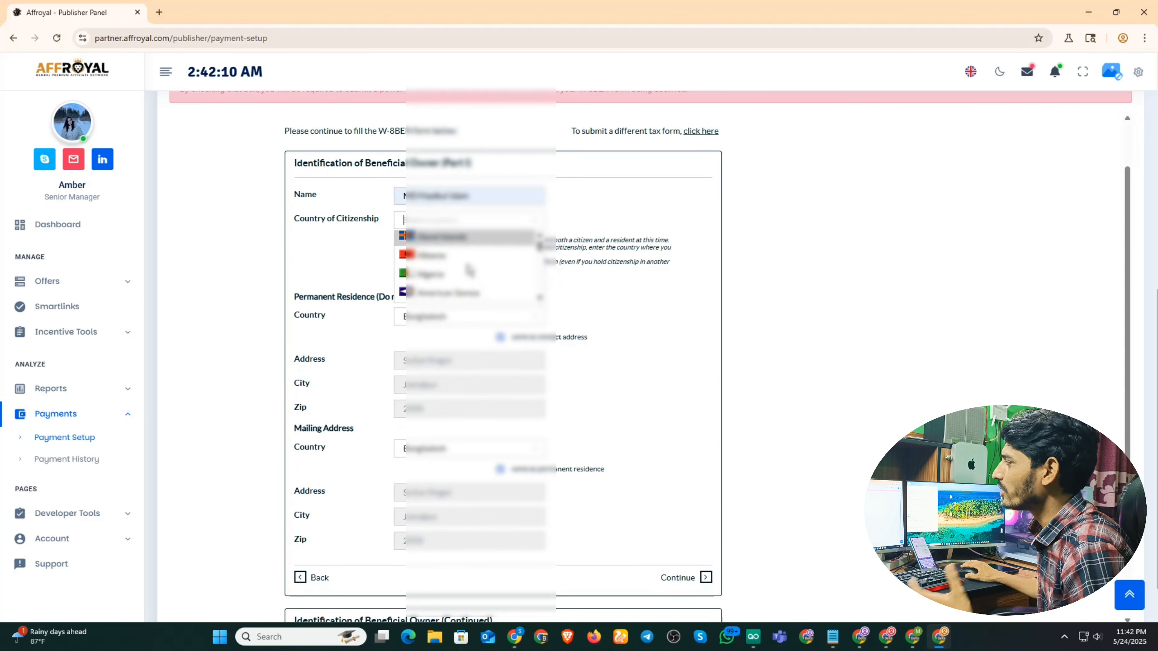
scroll(469, 272, down, 3)
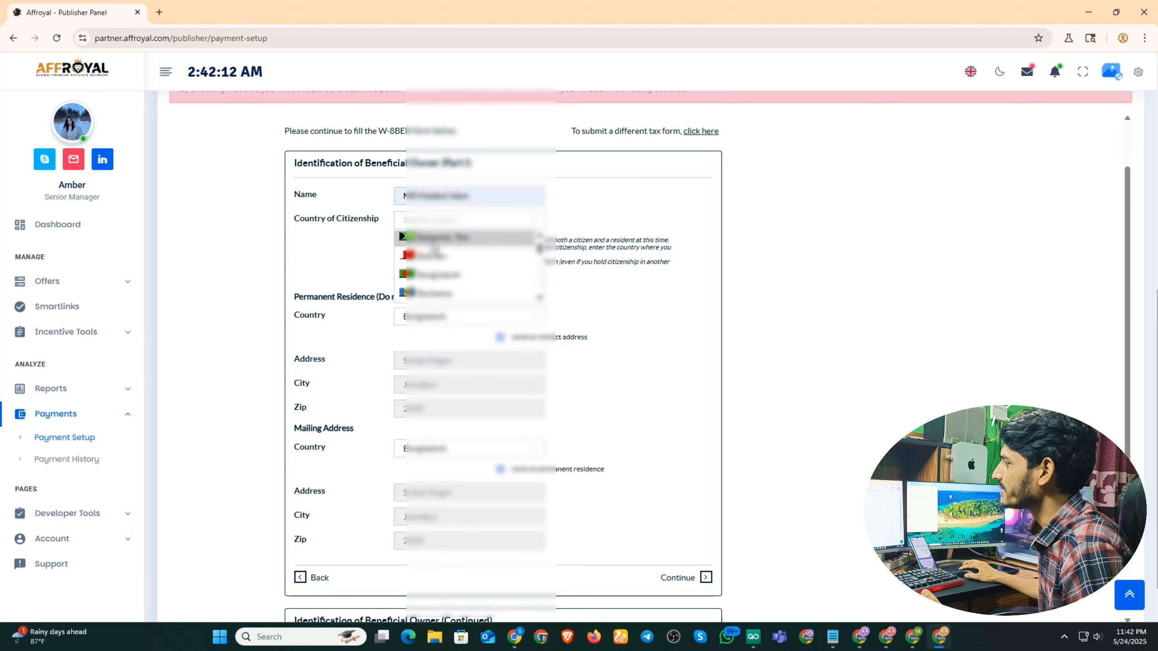
click(432, 279)
scroll(717, 347, down, 4)
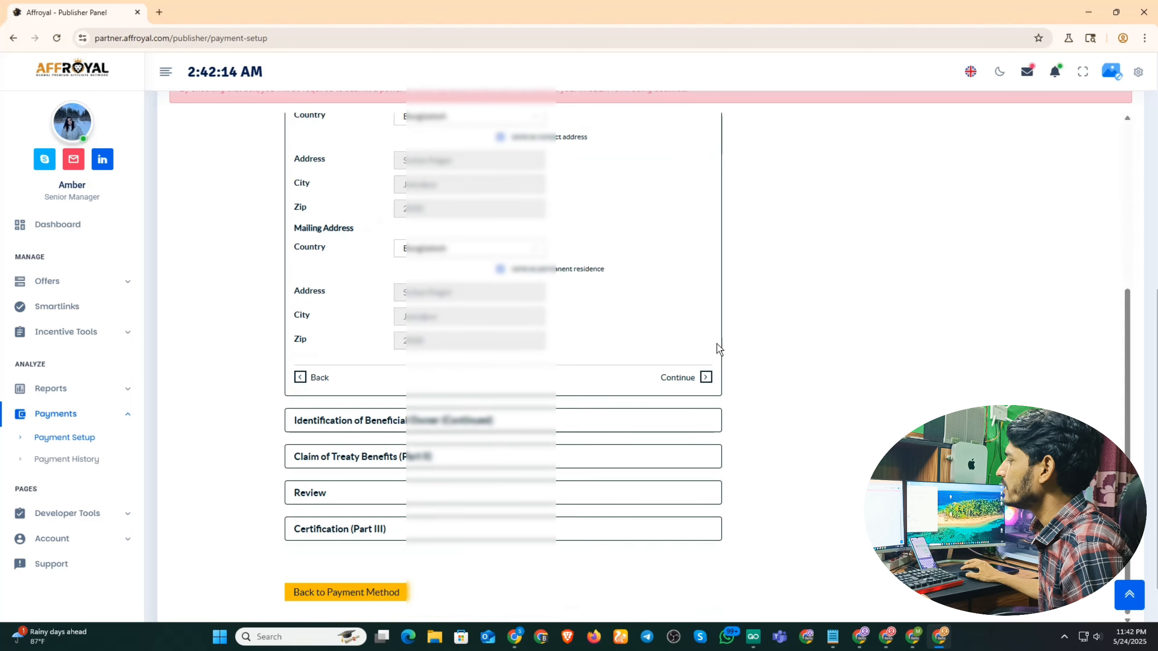
click(676, 380)
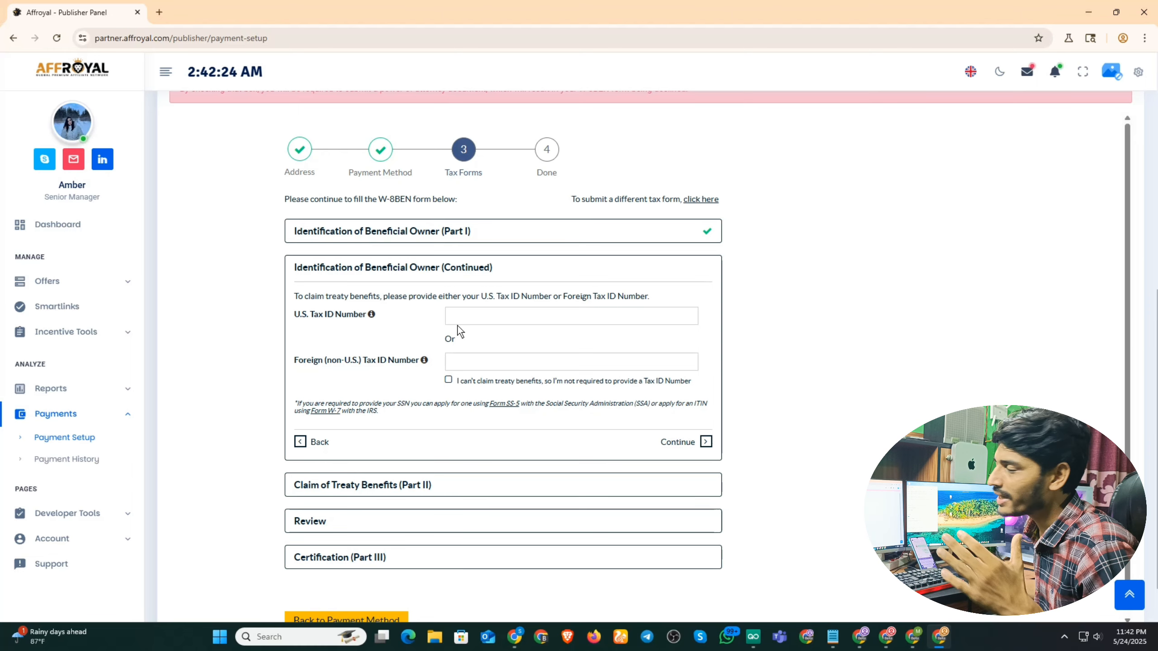
Declare no tax ID number and move on to the treaty benefits part.
click(449, 380)
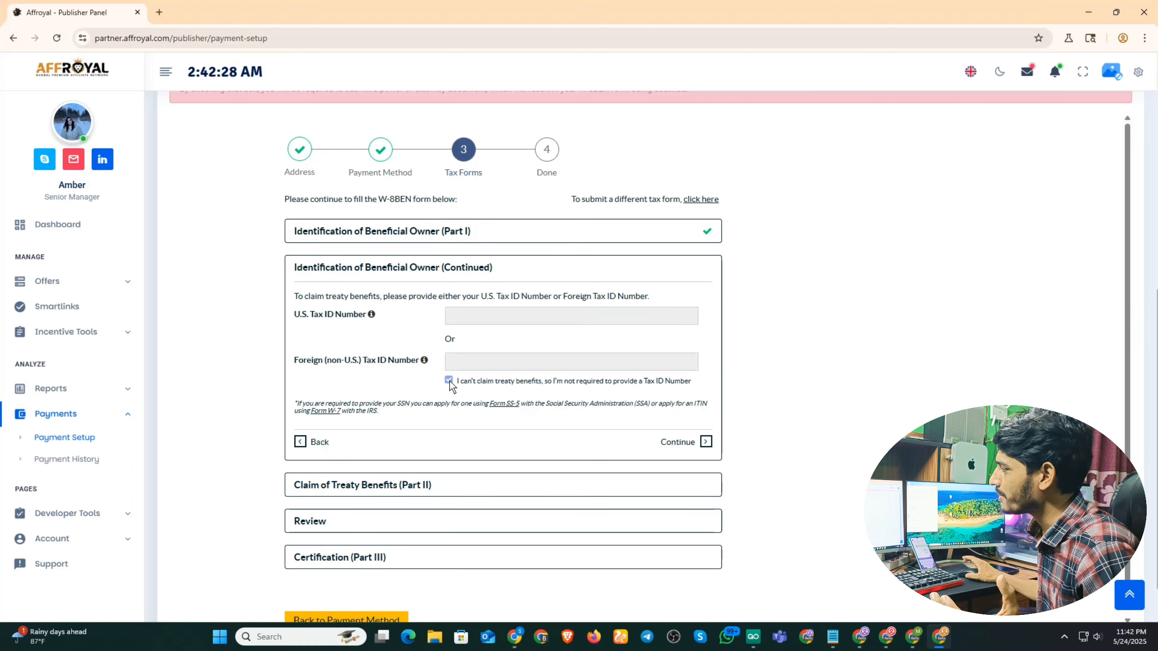
scroll(490, 361, down, 1)
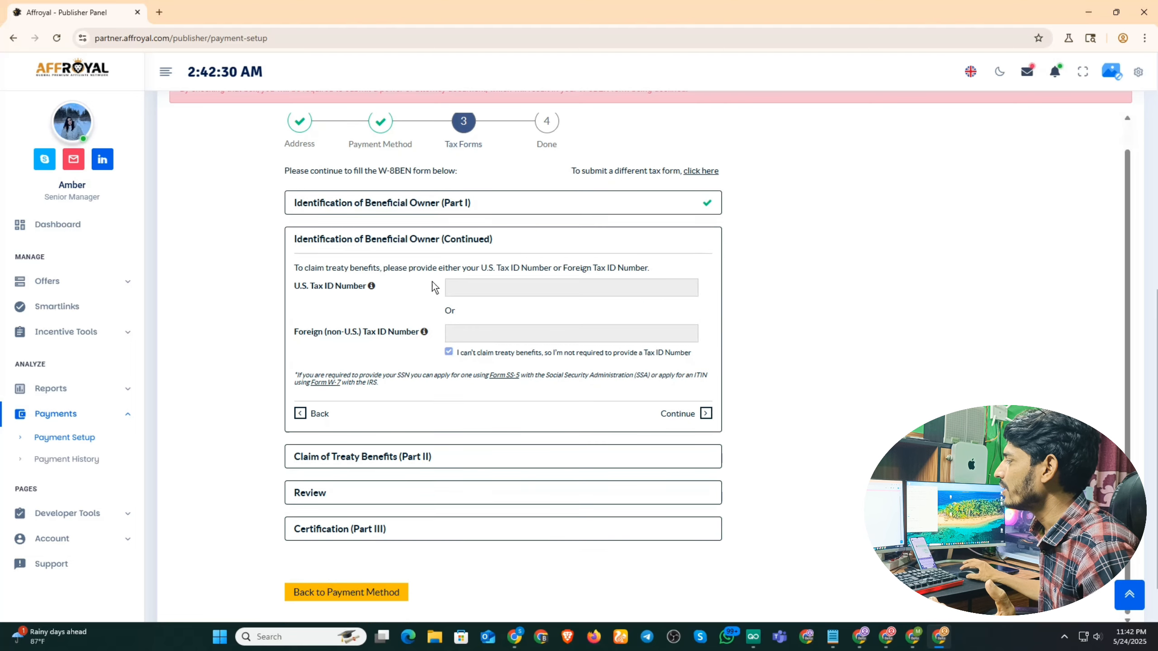
click(681, 413)
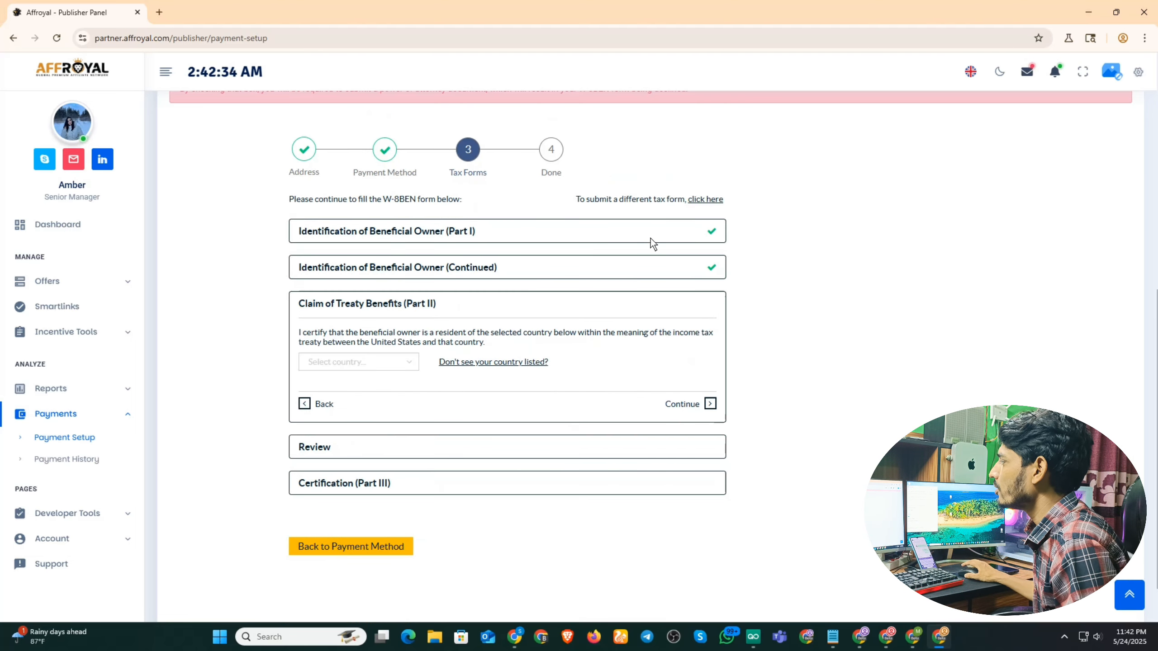
Claim treaty benefits with Bangladesh as the treaty country.
click(374, 365)
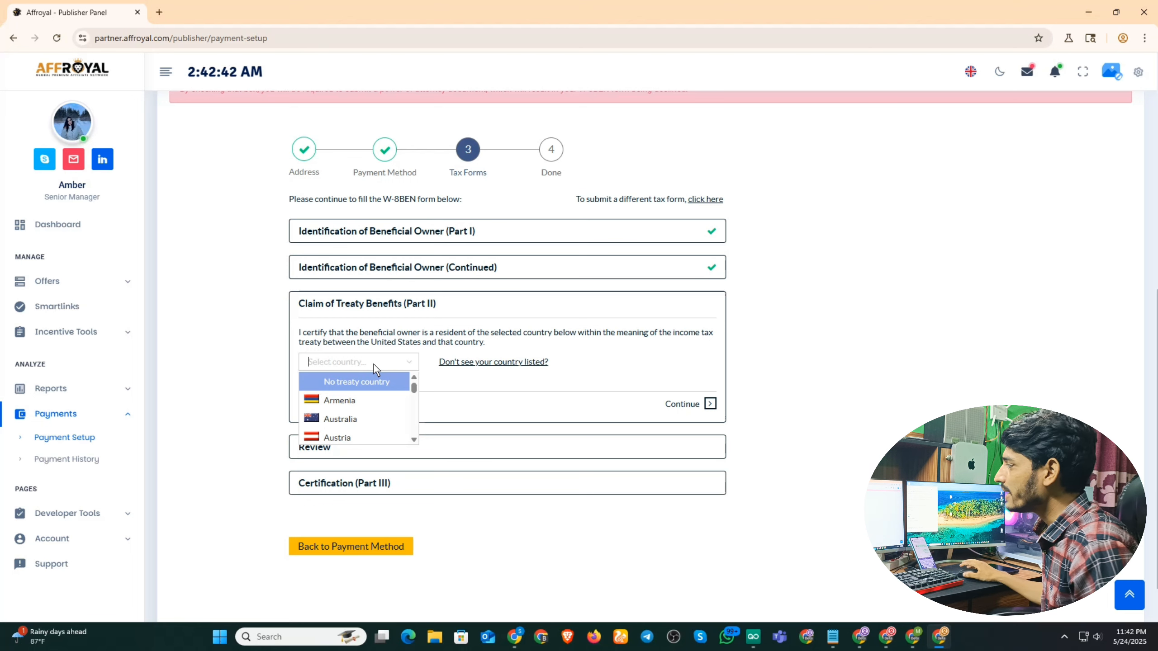
scroll(350, 409, down, 7)
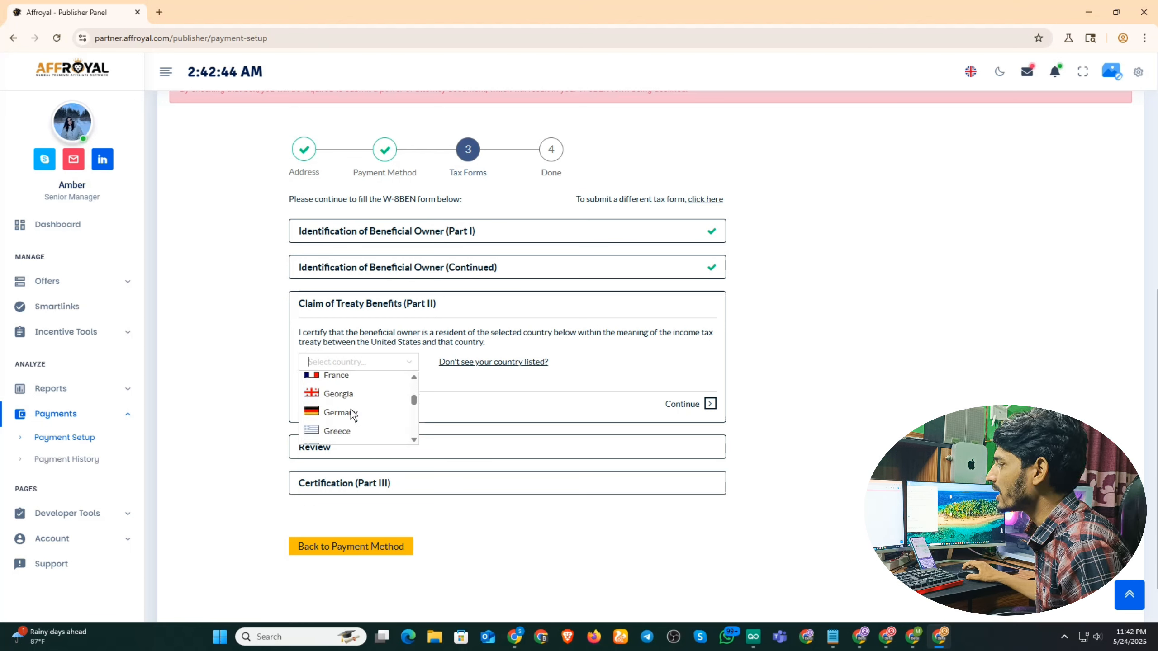
scroll(351, 410, down, 9)
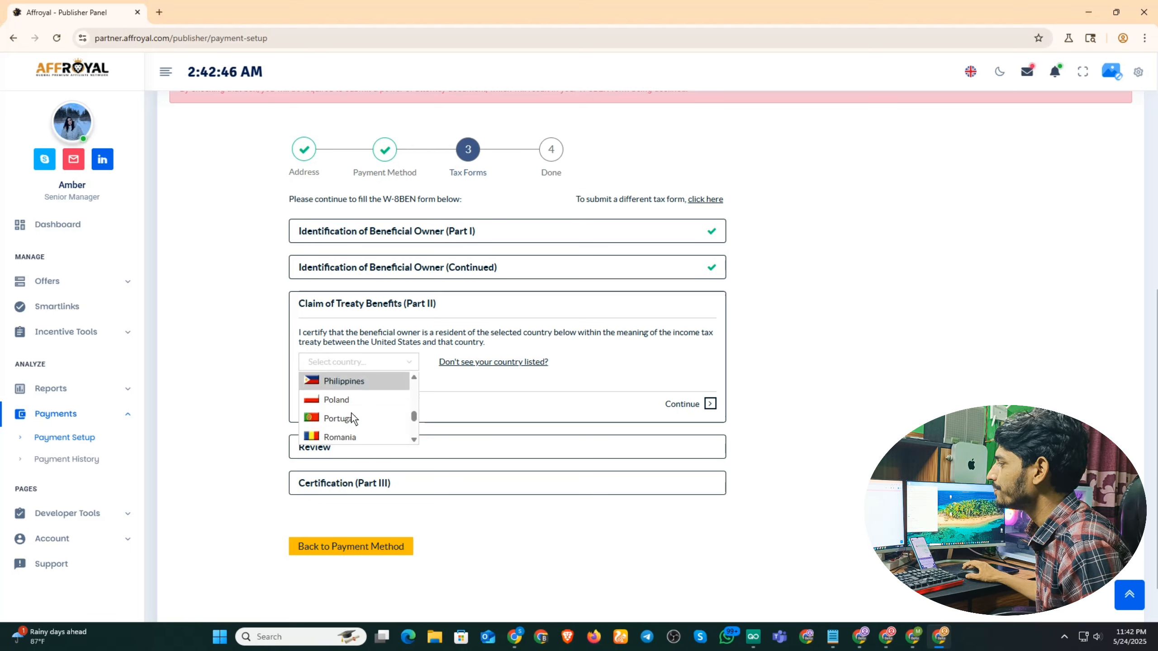
scroll(351, 417, down, 2)
scroll(352, 418, up, 11)
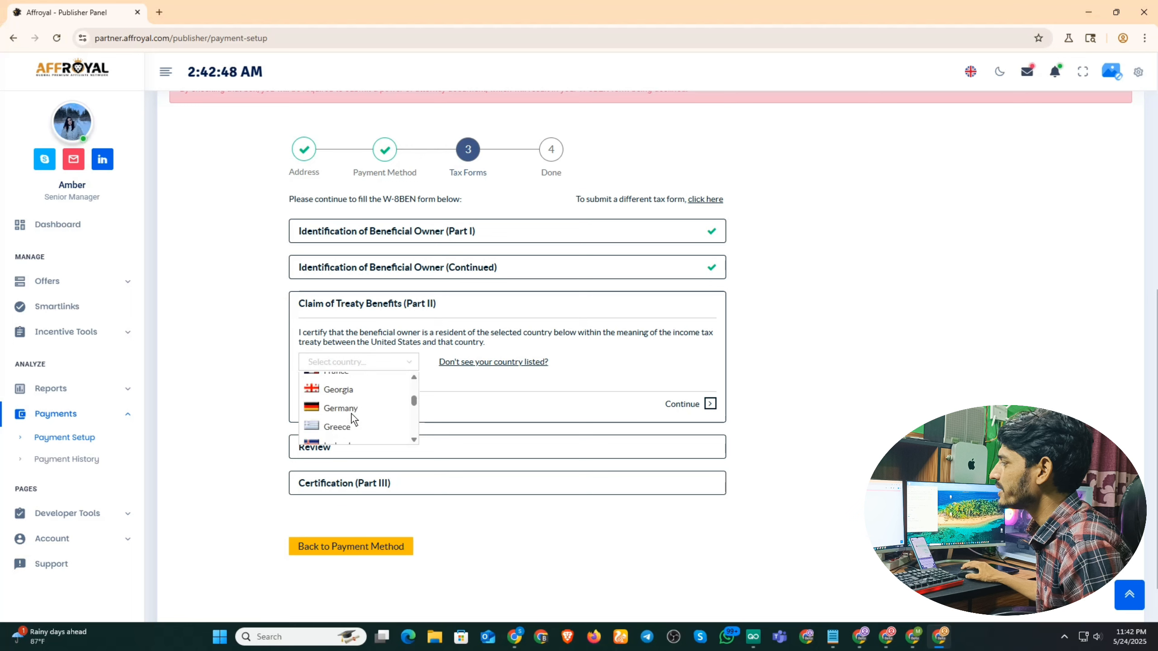
scroll(353, 418, up, 6)
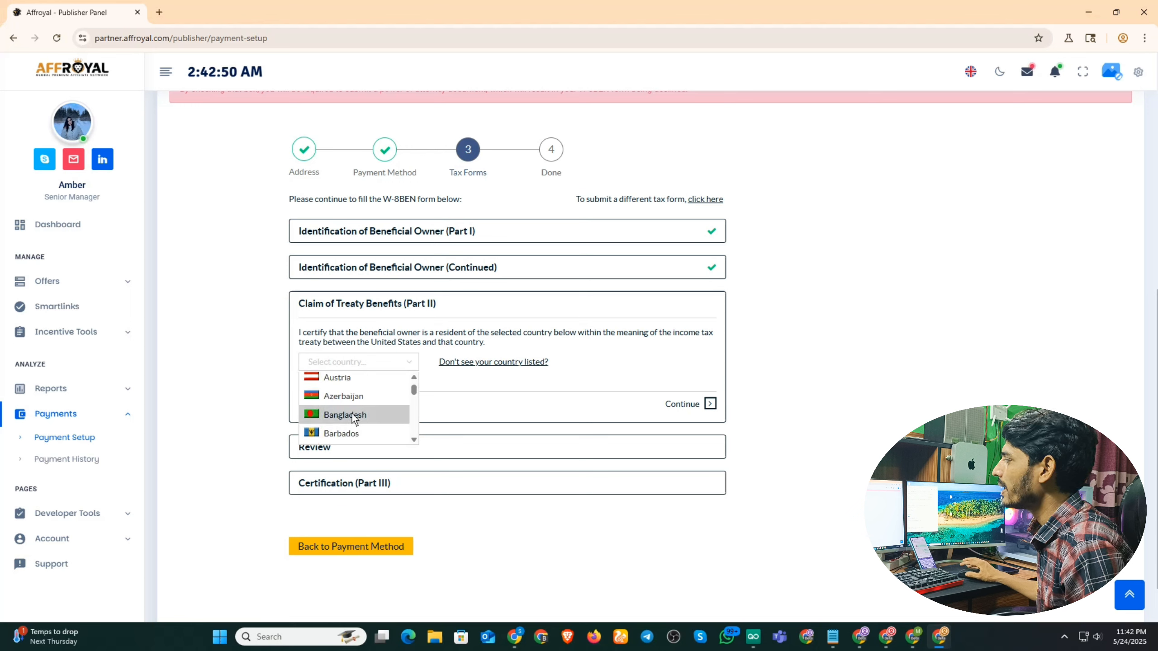
click(354, 415)
Confirm the payment account statement and accept the form review.
click(686, 405)
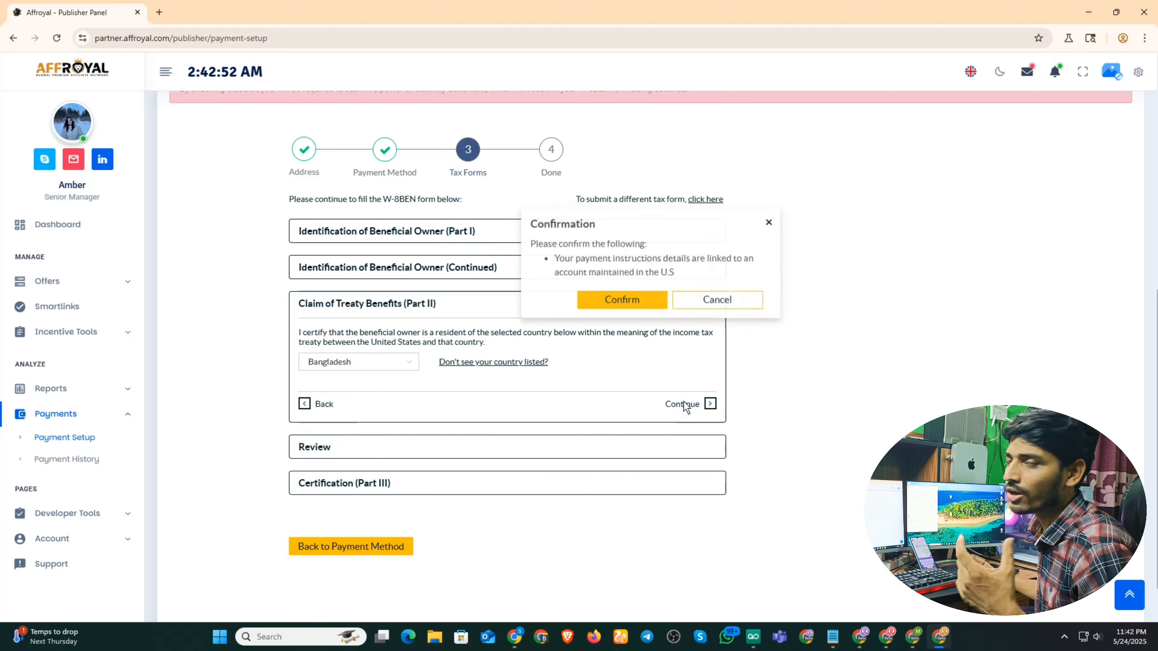
click(627, 302)
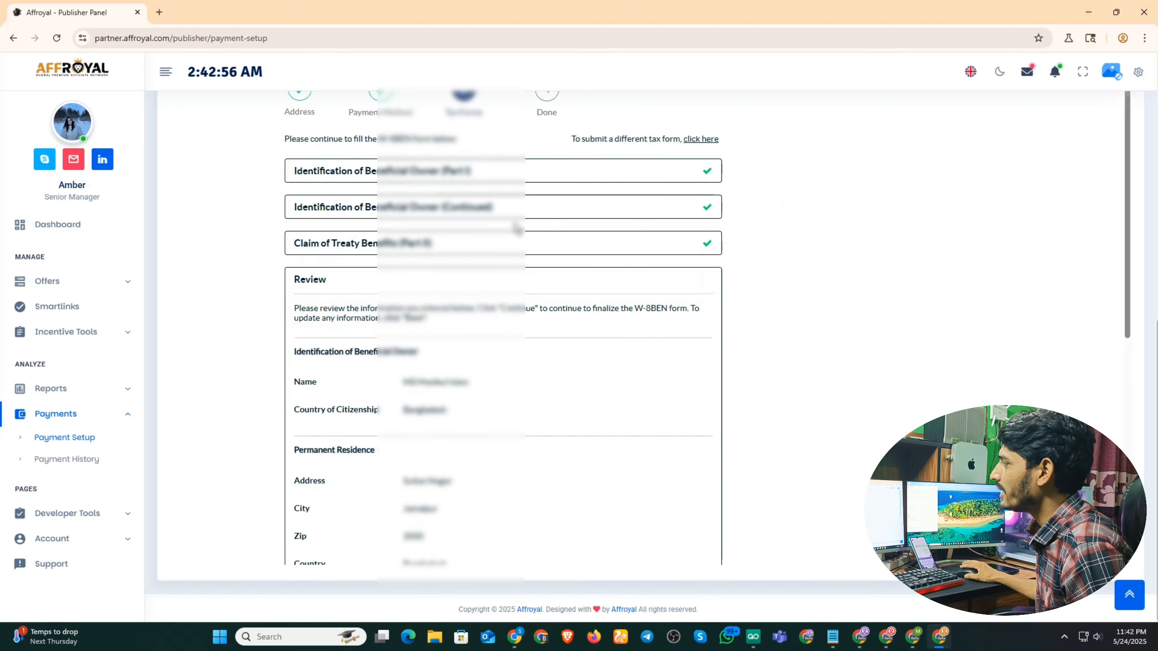
scroll(520, 242, down, 9)
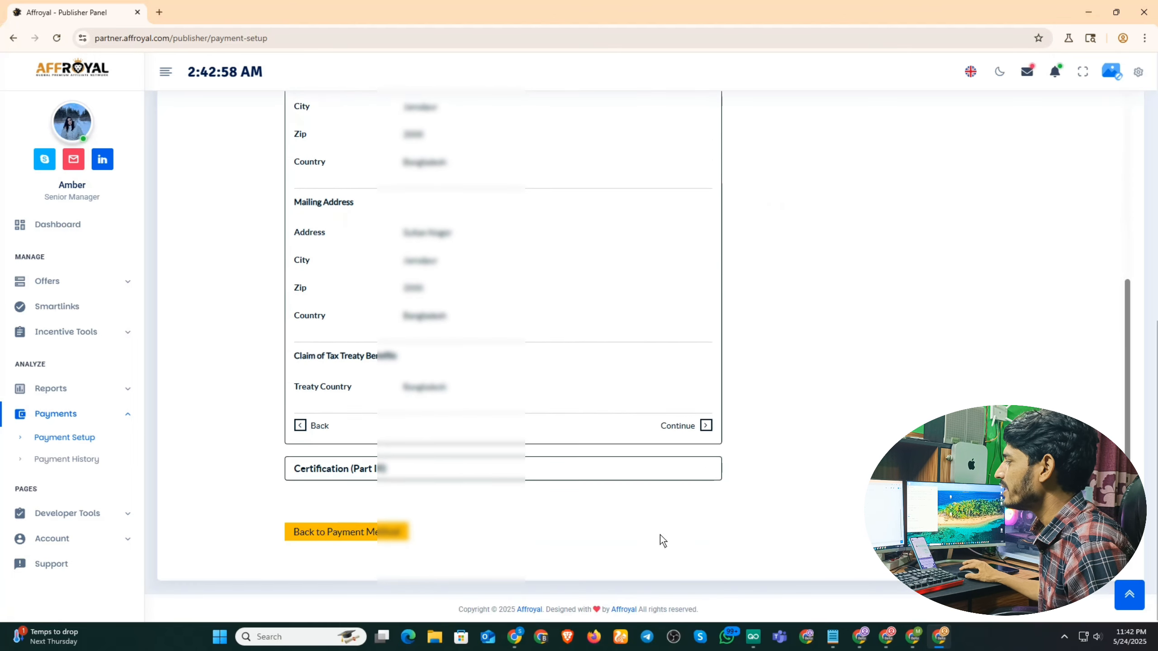
click(684, 427)
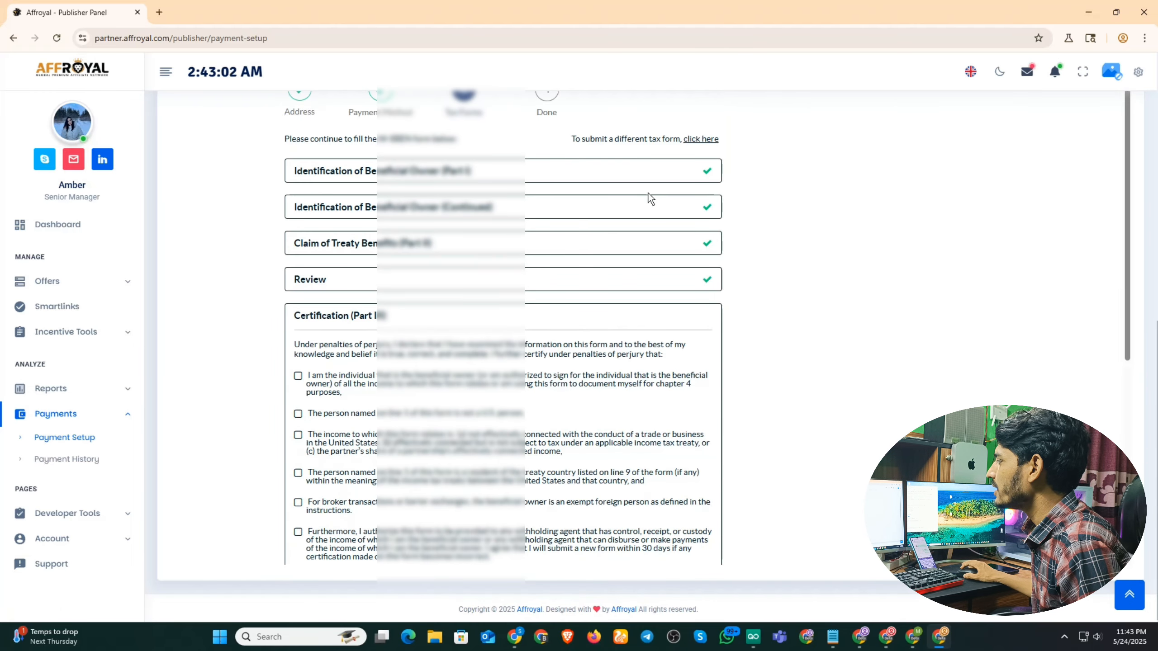
Tick all six certification statements.
scroll(648, 198, down, 3)
click(298, 256)
click(298, 293)
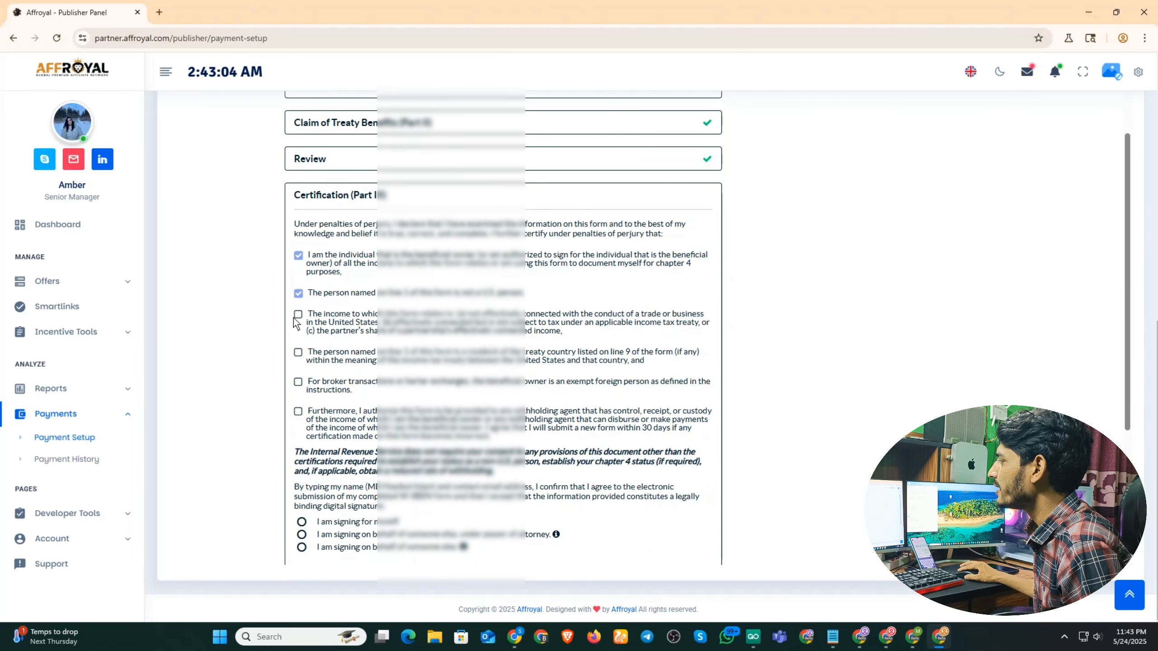
click(298, 352)
click(298, 314)
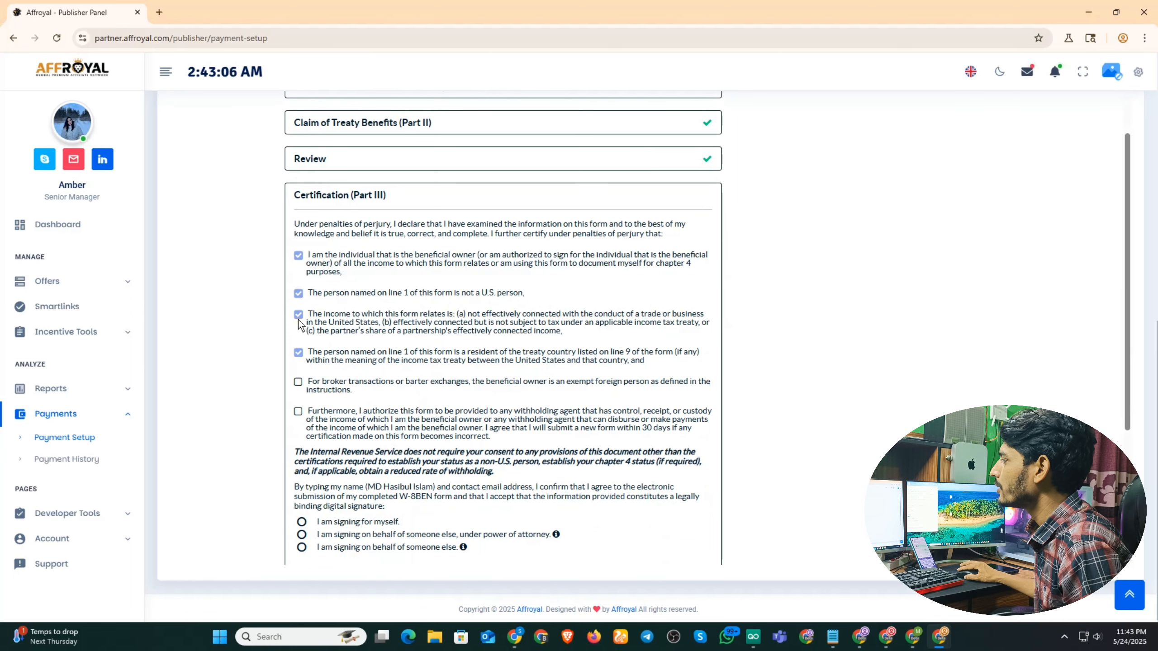
click(298, 382)
click(298, 412)
Choose 'I am signing for myself' and fill in the signer's full name.
scroll(299, 413, down, 3)
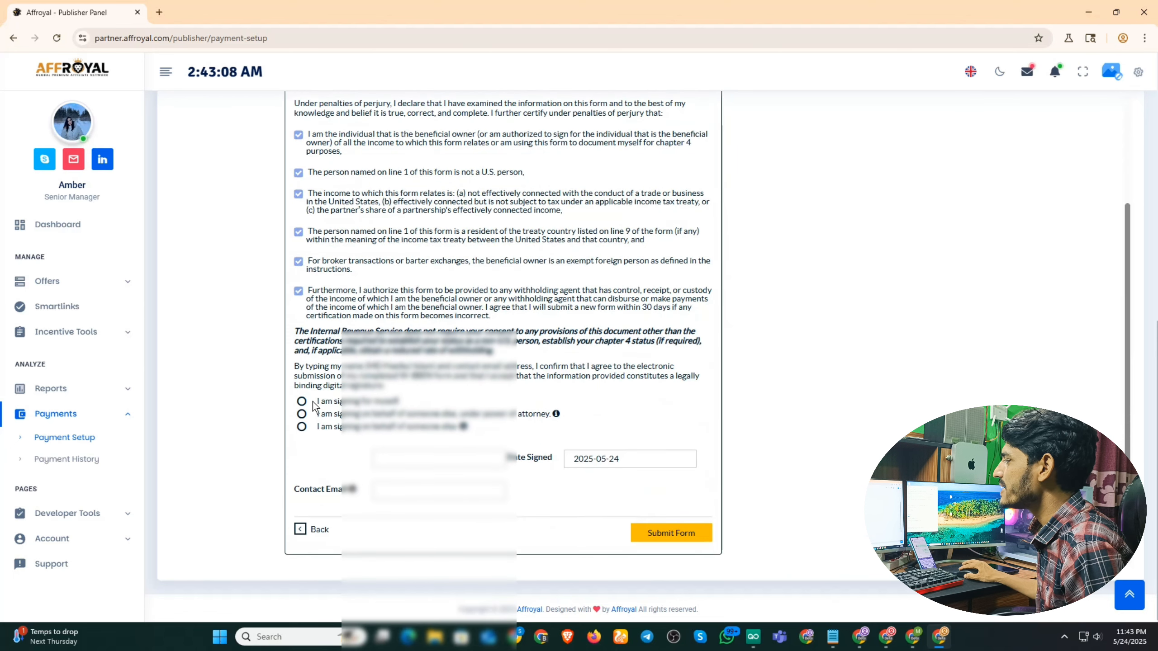
click(313, 403)
click(409, 460)
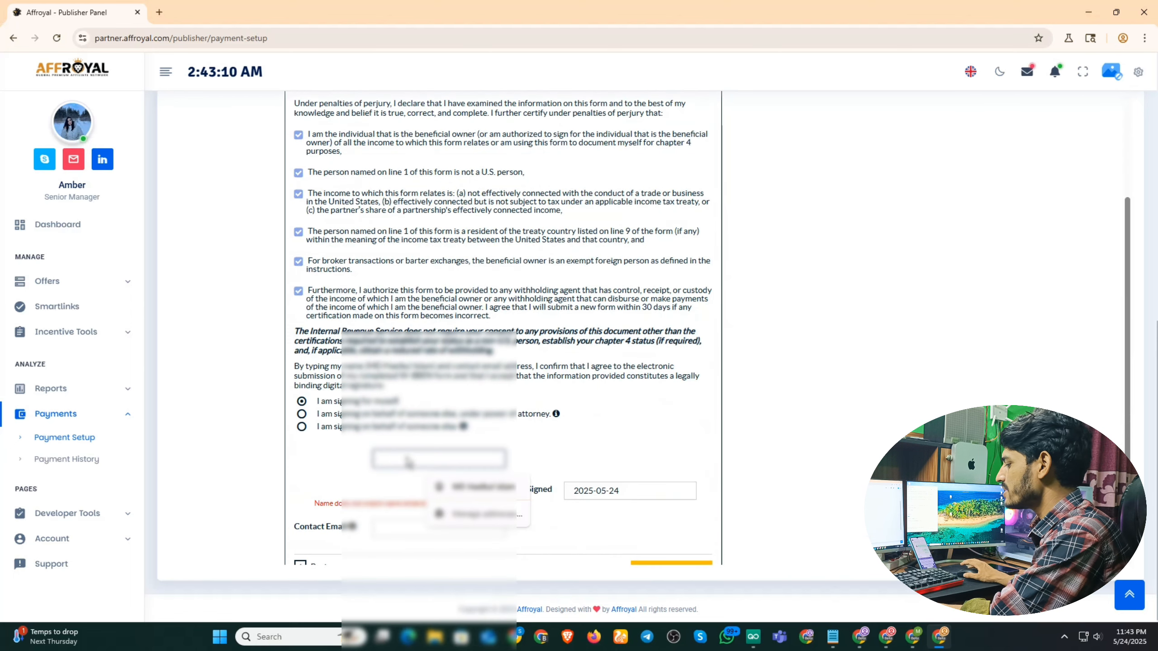
key(ctrl+v)
click(639, 426)
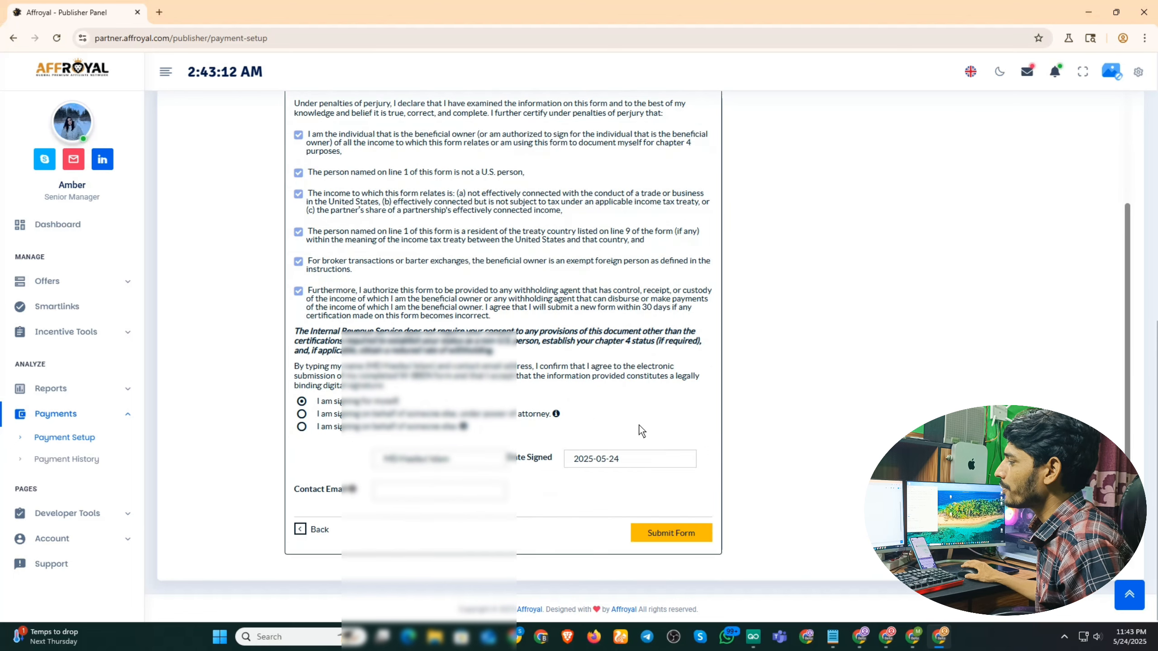
Paste the contact email address and submit the W-8BEN.
scroll(568, 422, down, 2)
click(417, 431)
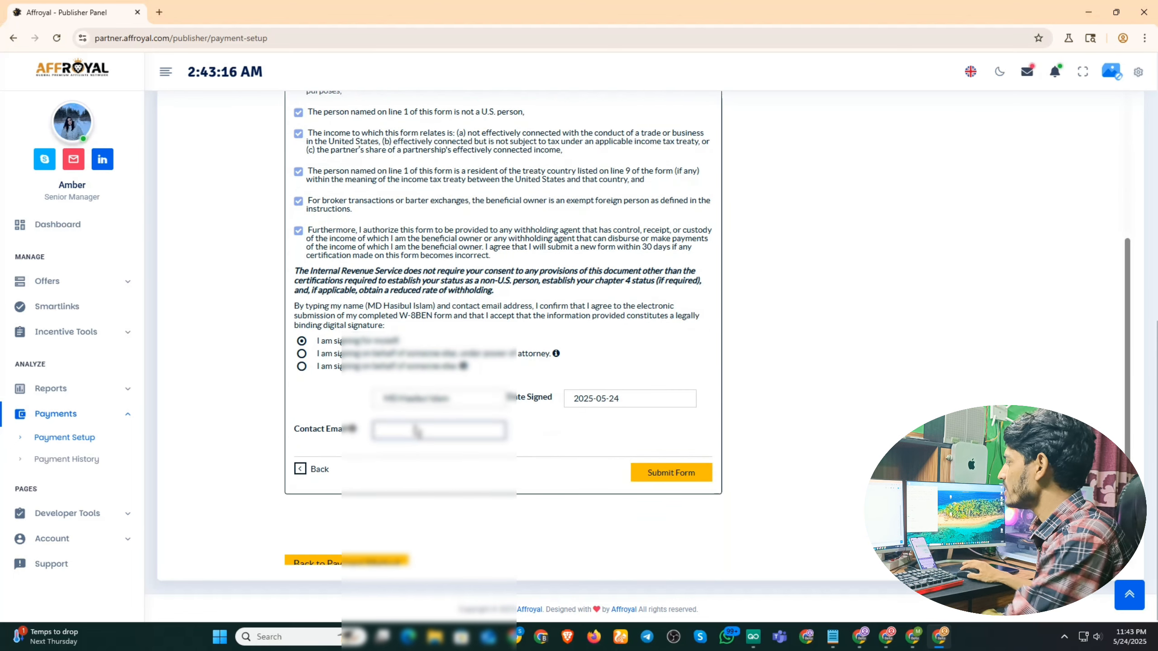
click(1157, 391)
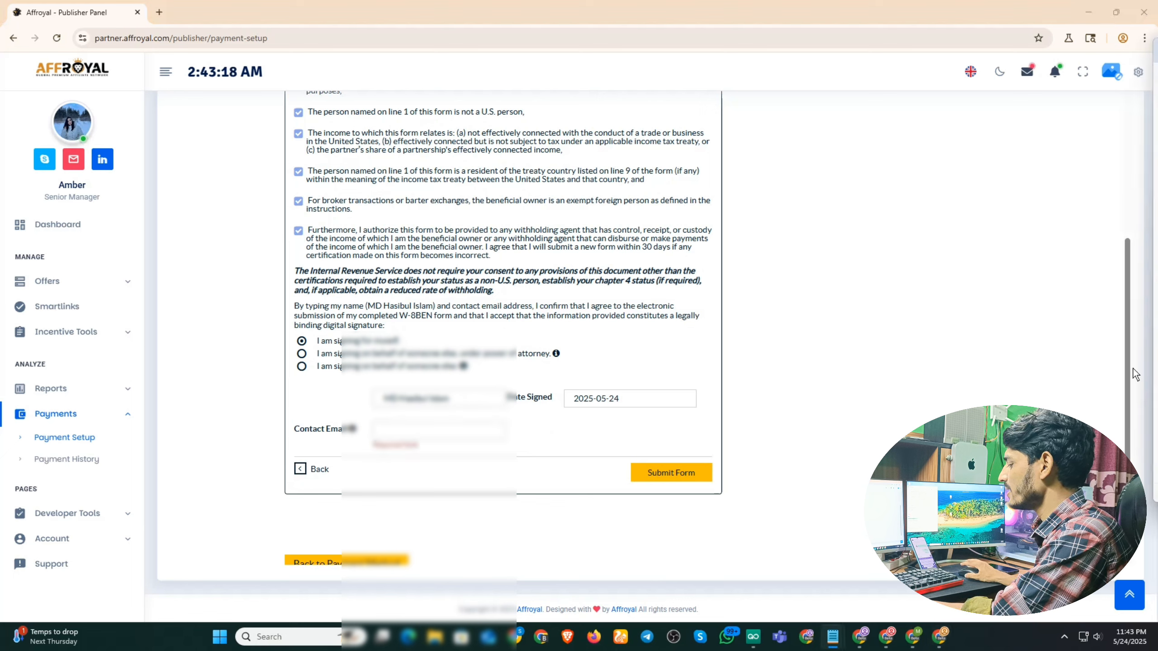
click(381, 431)
key(ctrl+v)
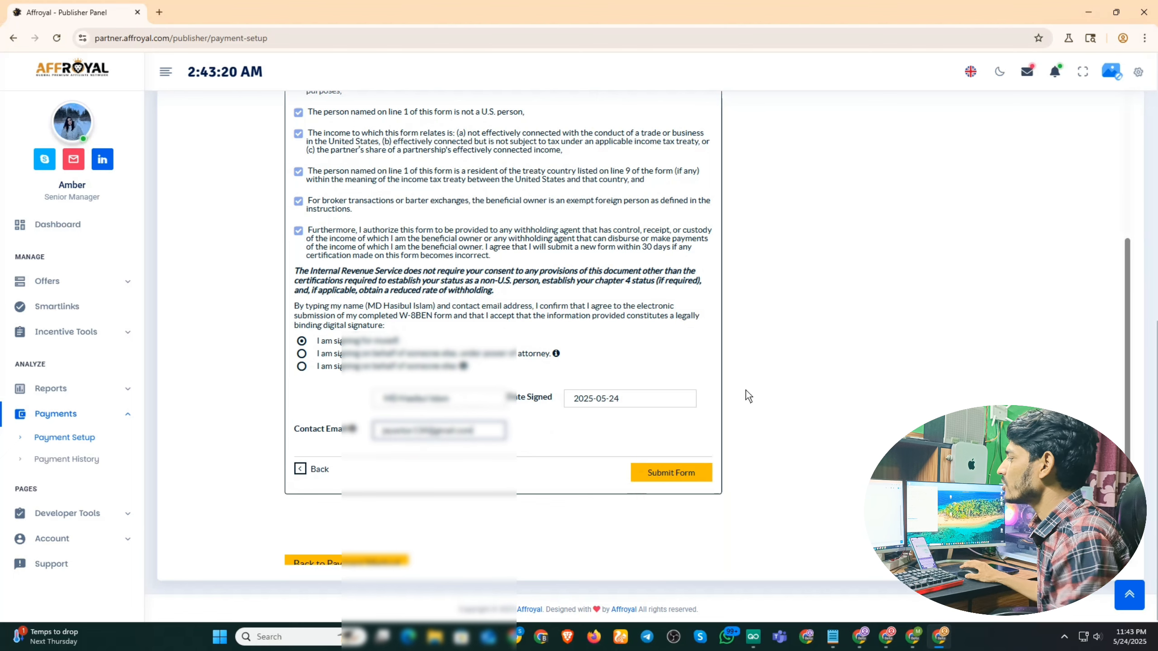
click(670, 479)
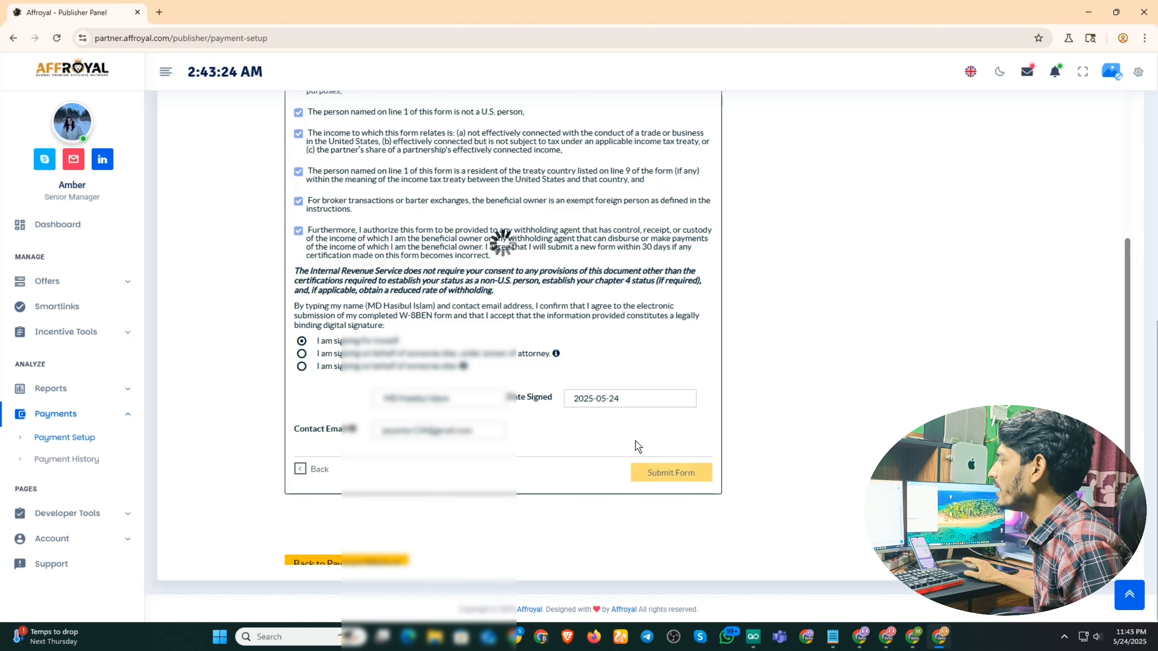
click(706, 473)
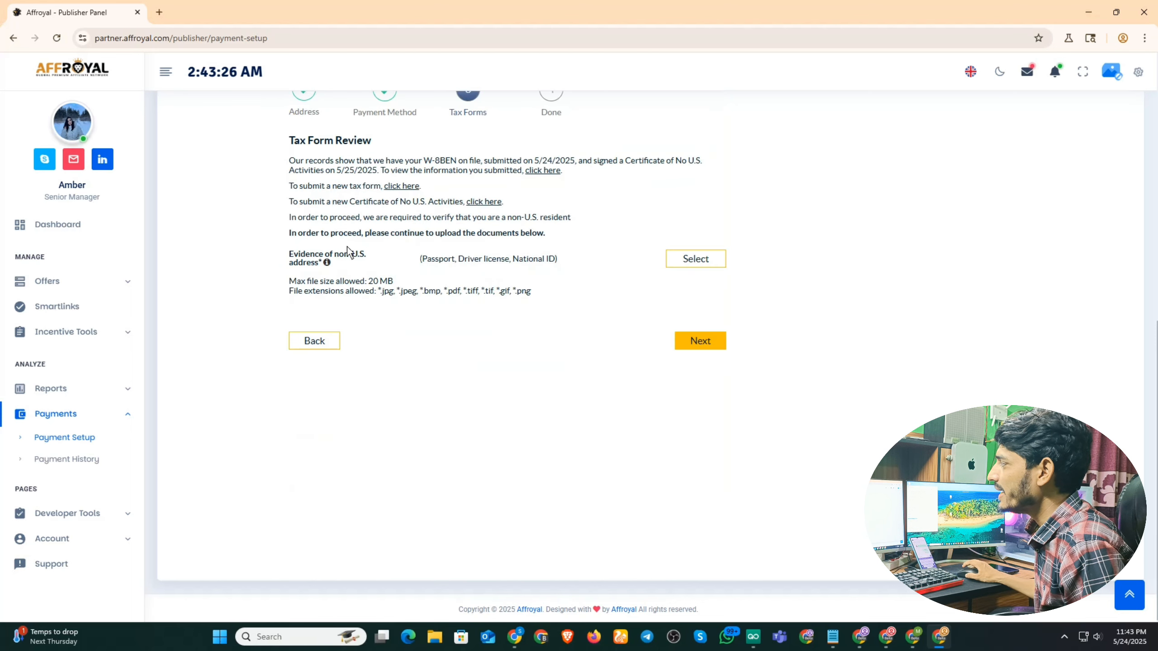
Set the evidence document type to National ID and bring up the file picker.
click(696, 260)
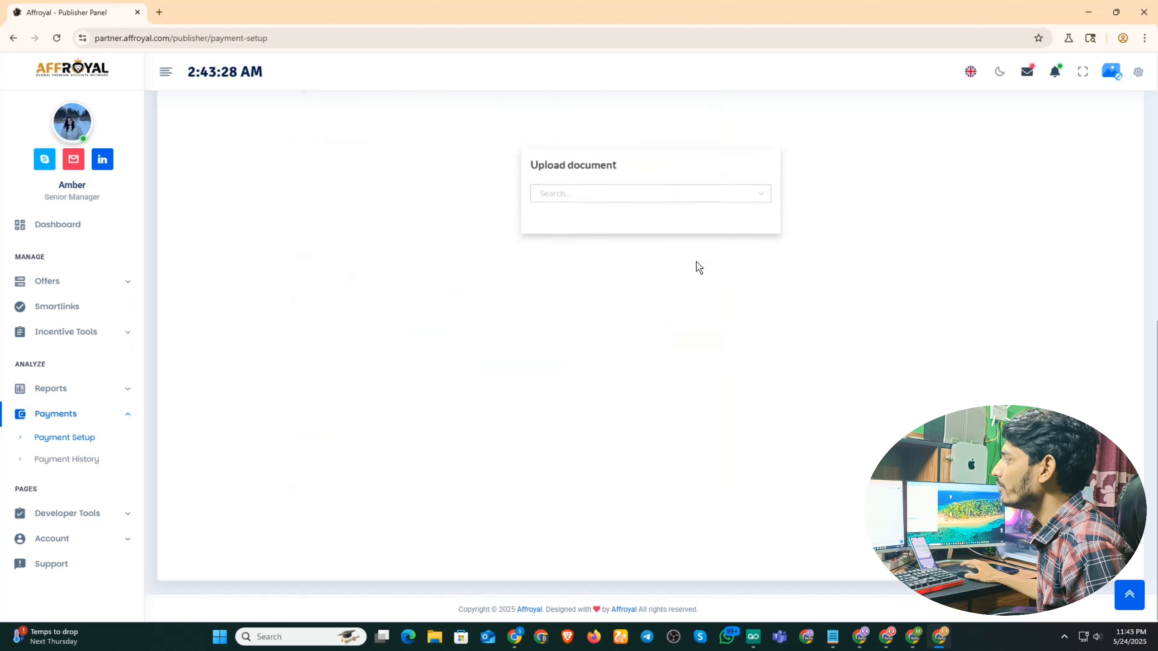
click(767, 192)
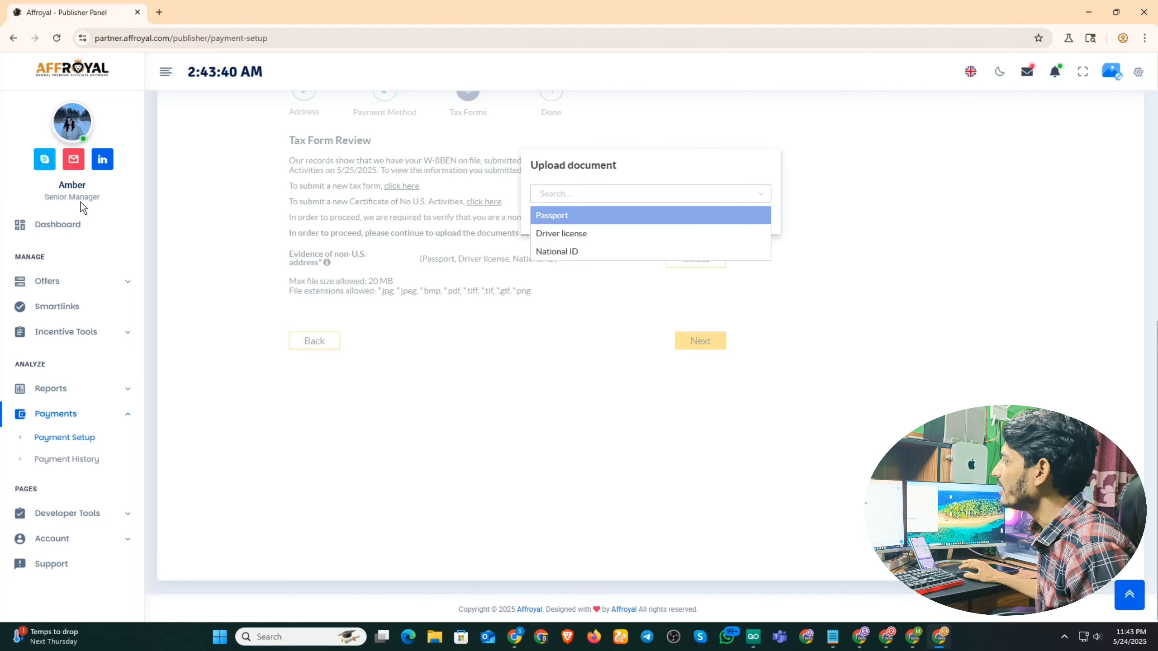
click(559, 253)
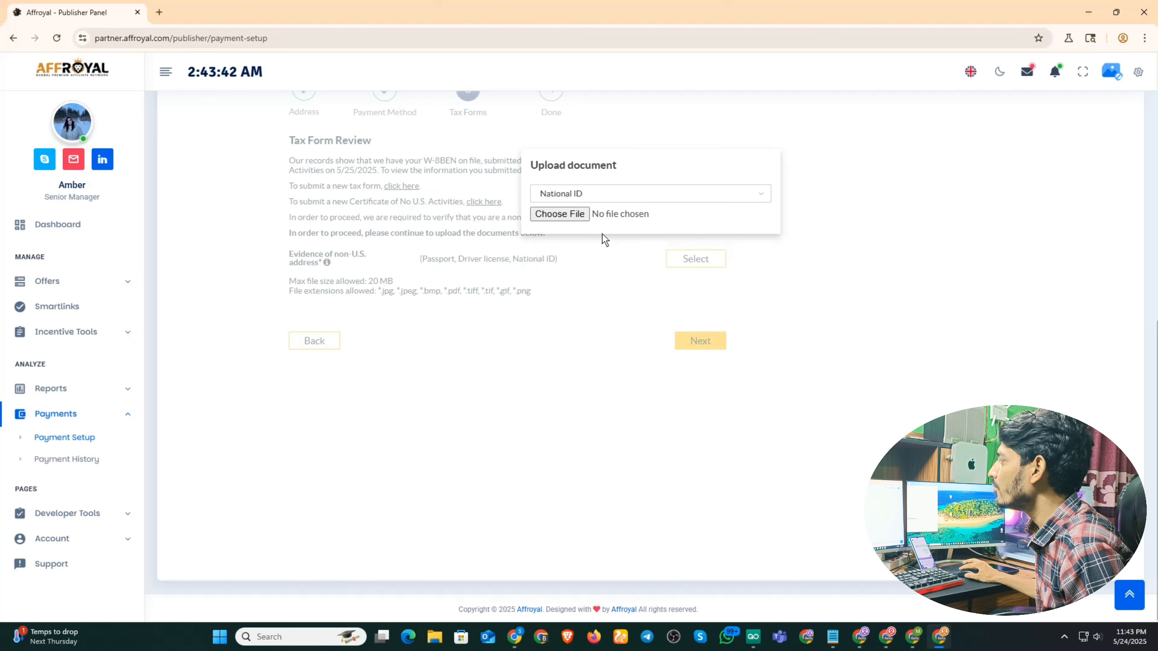
click(560, 214)
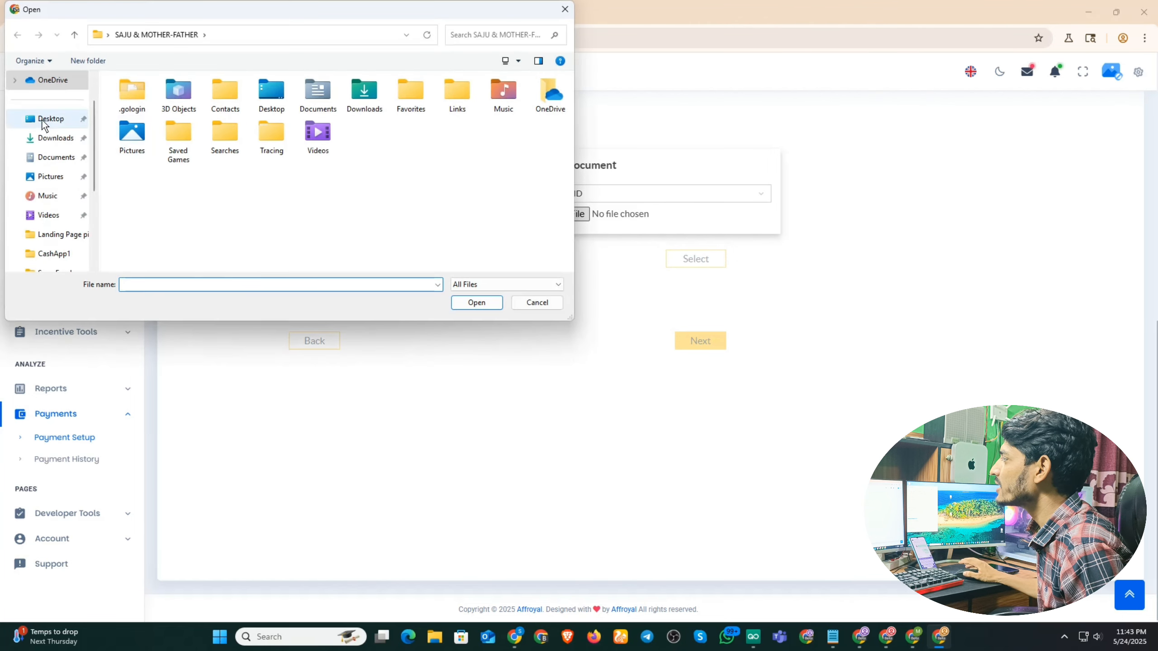
Upload photo_2025-05-02_01-22-00.jpg from the Desktop as the ID evidence.
scroll(445, 179, down, 2)
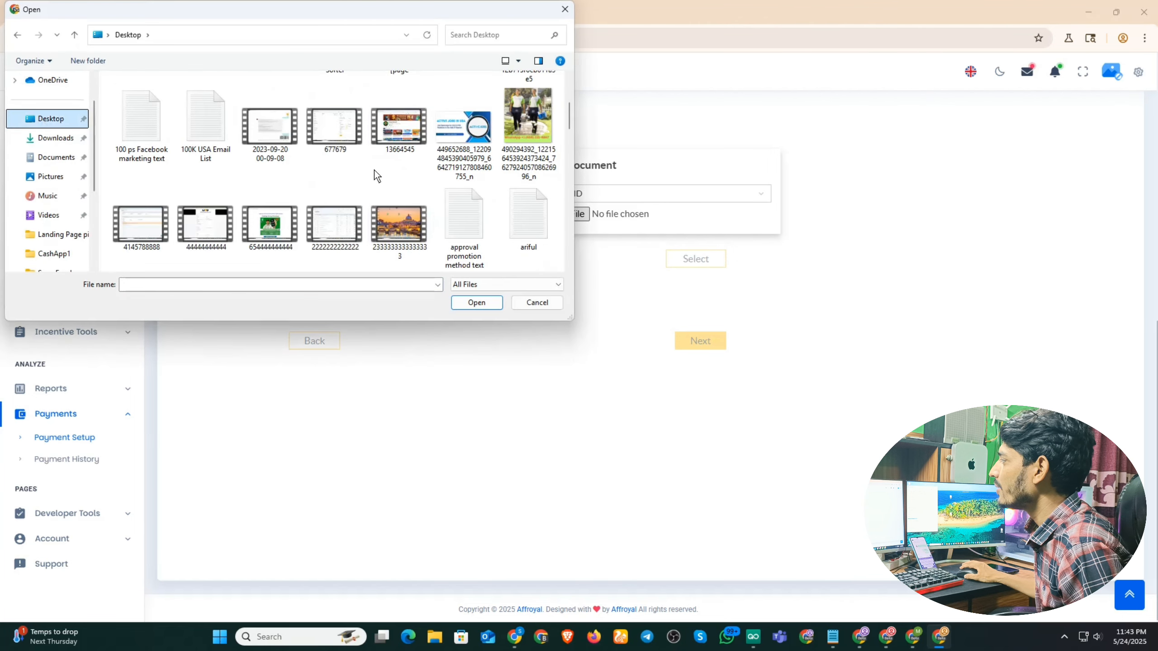
scroll(374, 171, down, 5)
scroll(374, 170, down, 5)
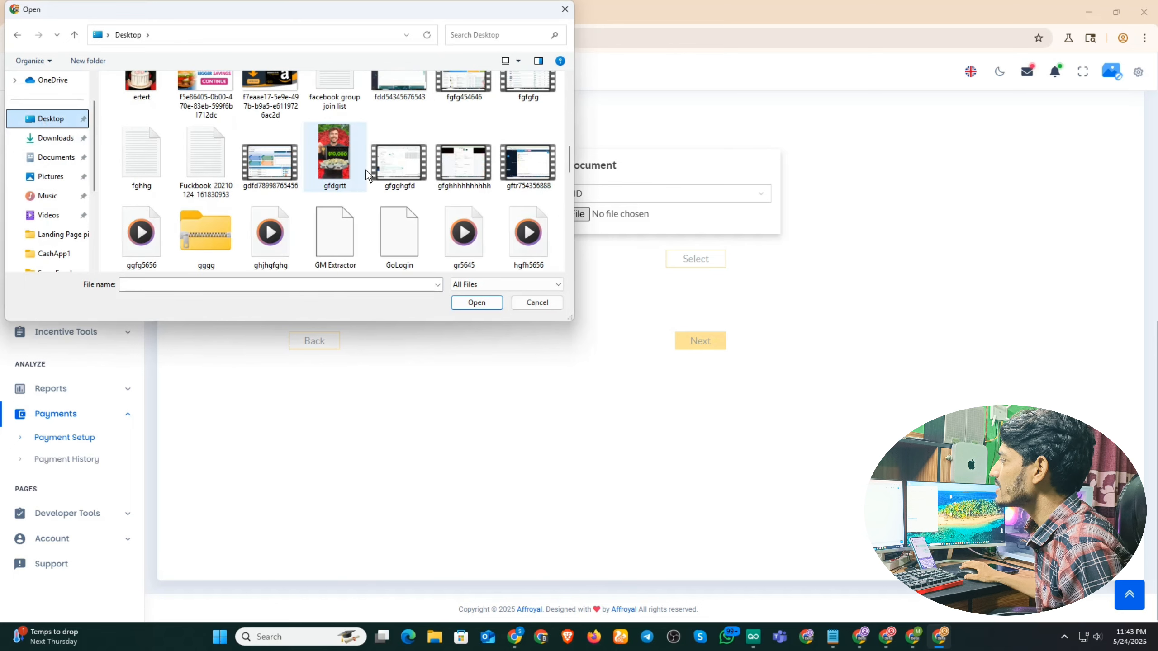
scroll(270, 182, down, 3)
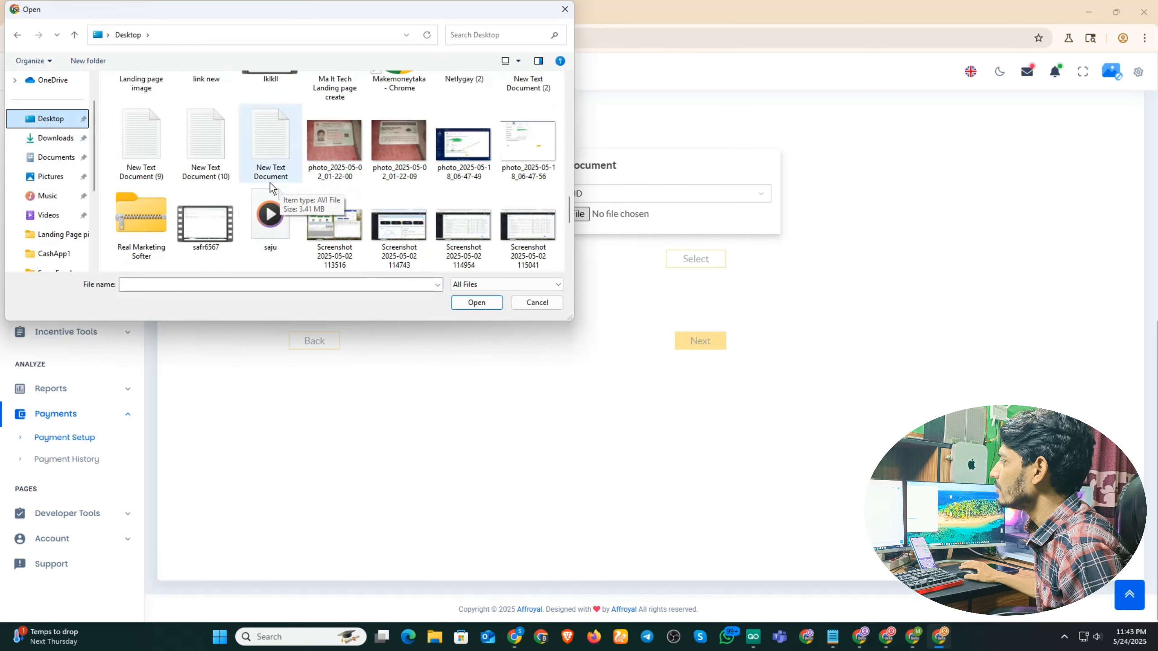
scroll(257, 183, down, 5)
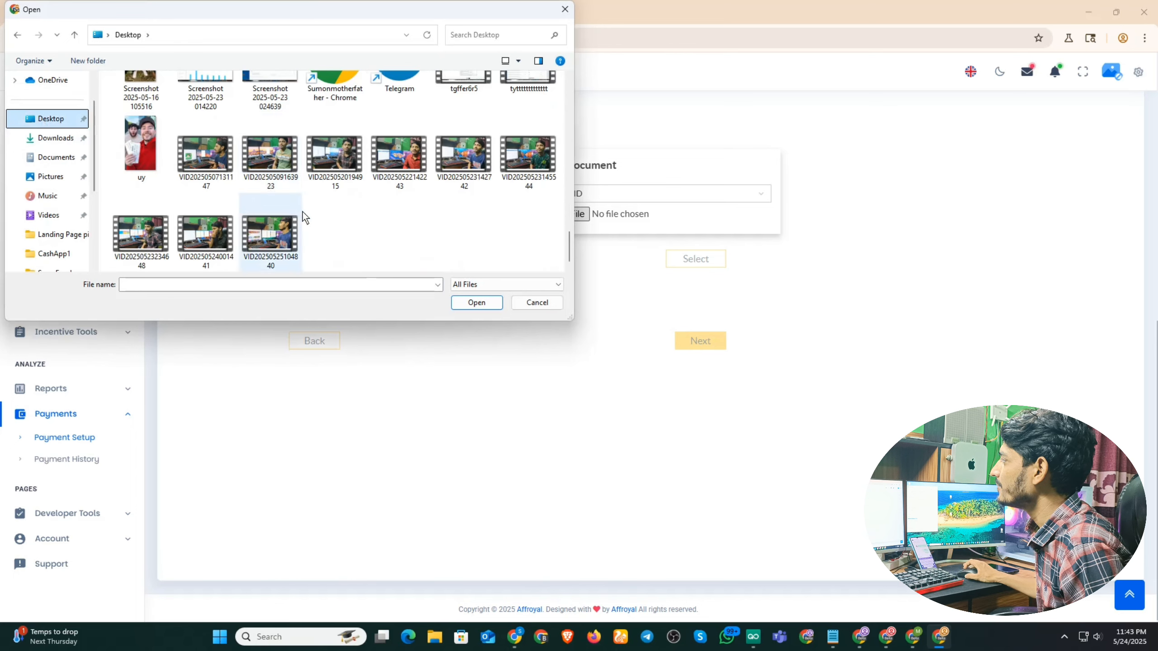
scroll(333, 215, up, 3)
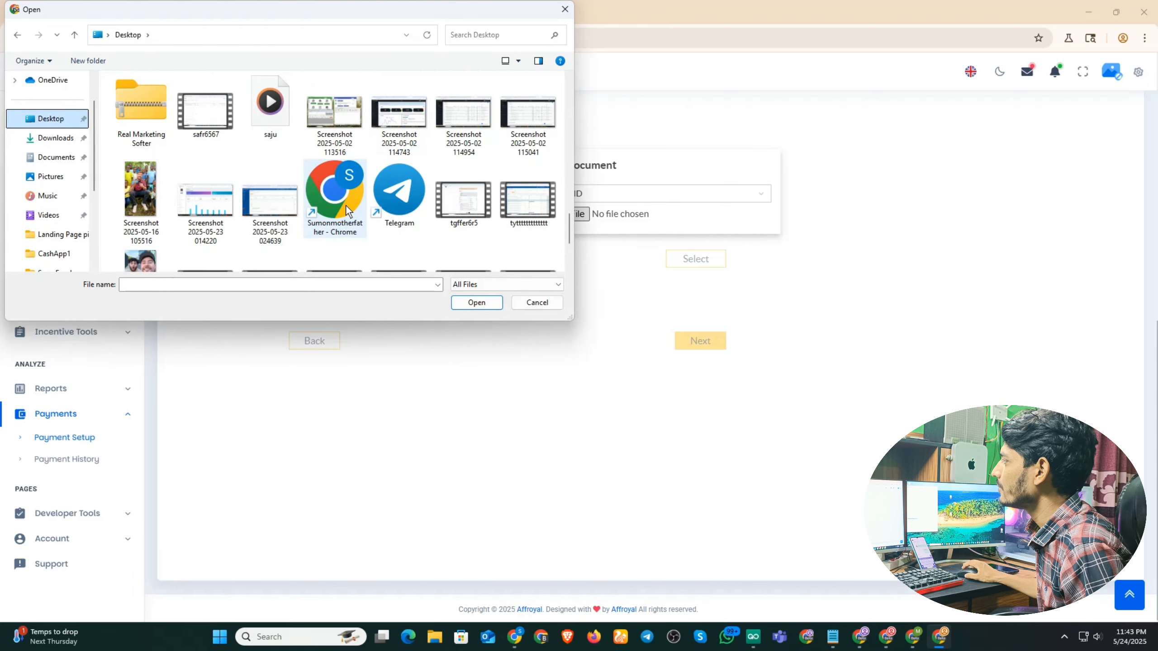
scroll(346, 205, up, 2)
click(342, 104)
click(474, 302)
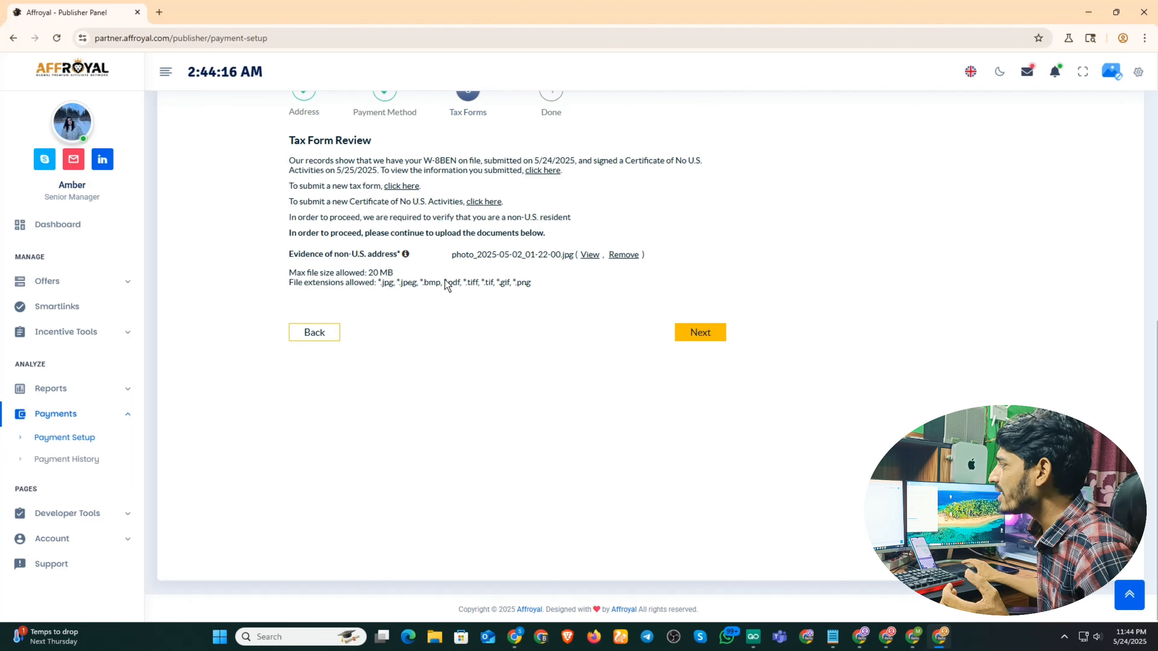
Continue from the Tax Form Review to the final Done step.
drag(552, 289, 408, 285)
click(409, 272)
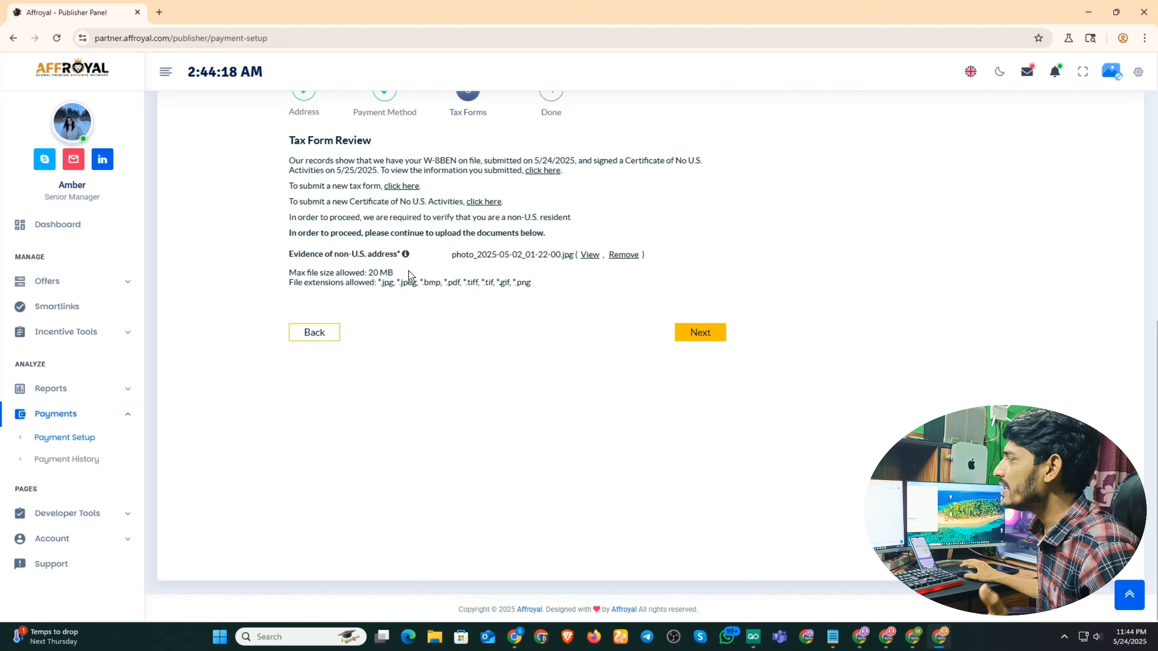
click(703, 333)
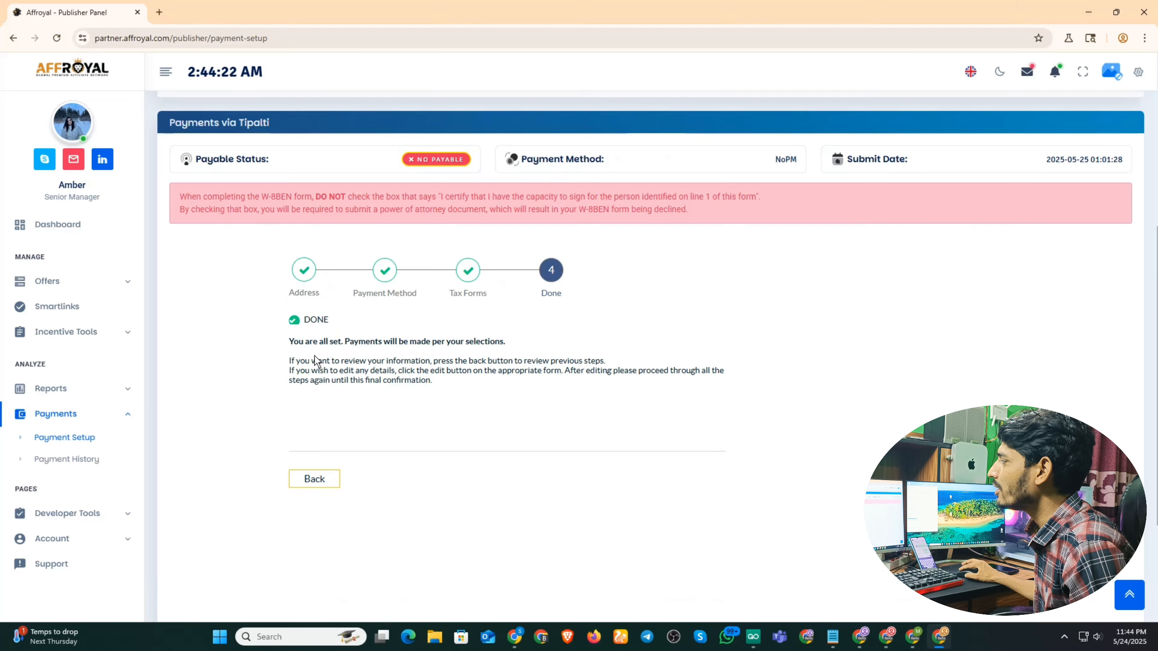
Reload the Payment page and scroll up to see the 2025-05-25 submit date.
drag(447, 385, 239, 318)
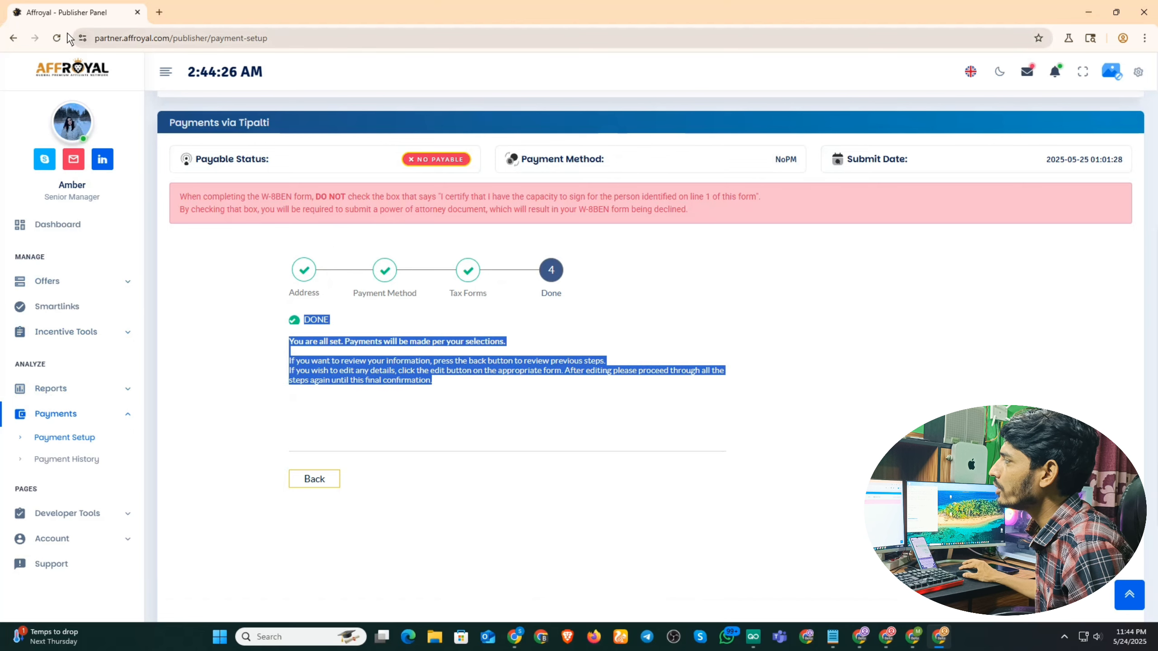
click(56, 39)
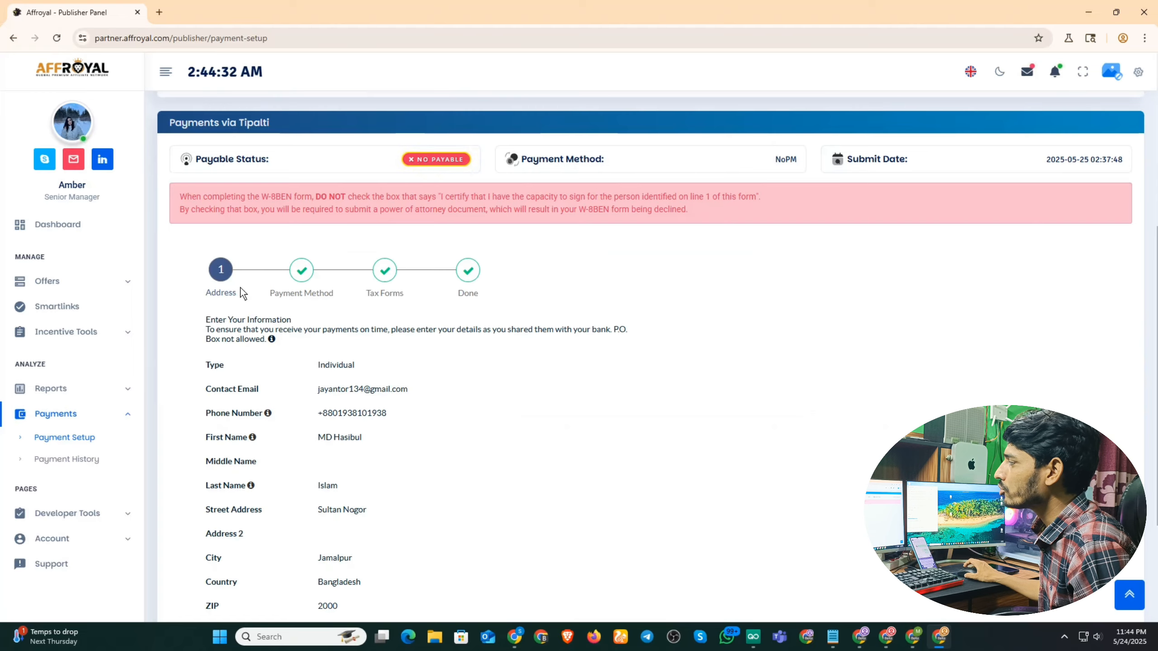
scroll(474, 428, up, 6)
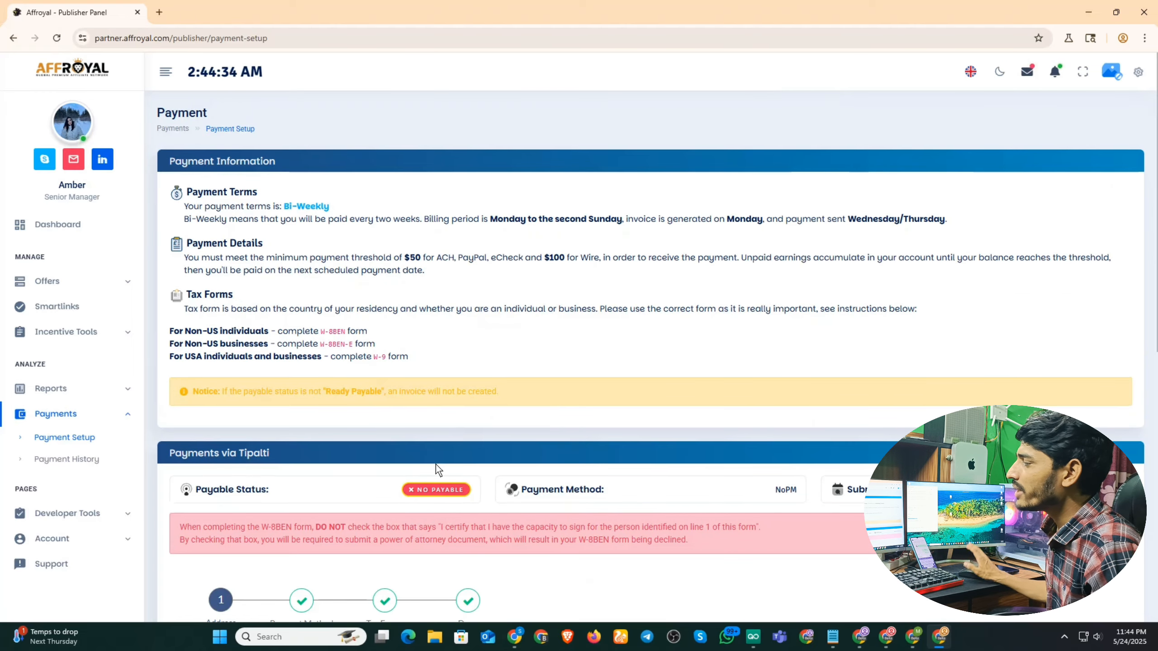